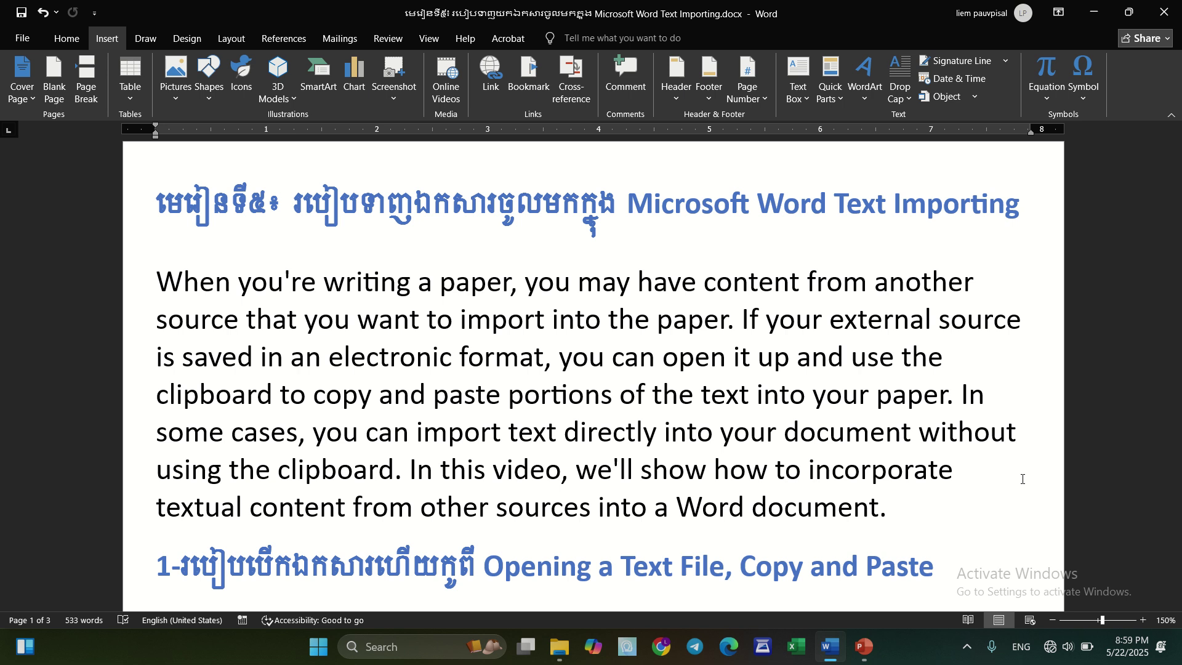
# Step: Add a blank line below the heading "Opening a Text File, Copy and Paste"
pyautogui.scroll(-3, 781, 451)
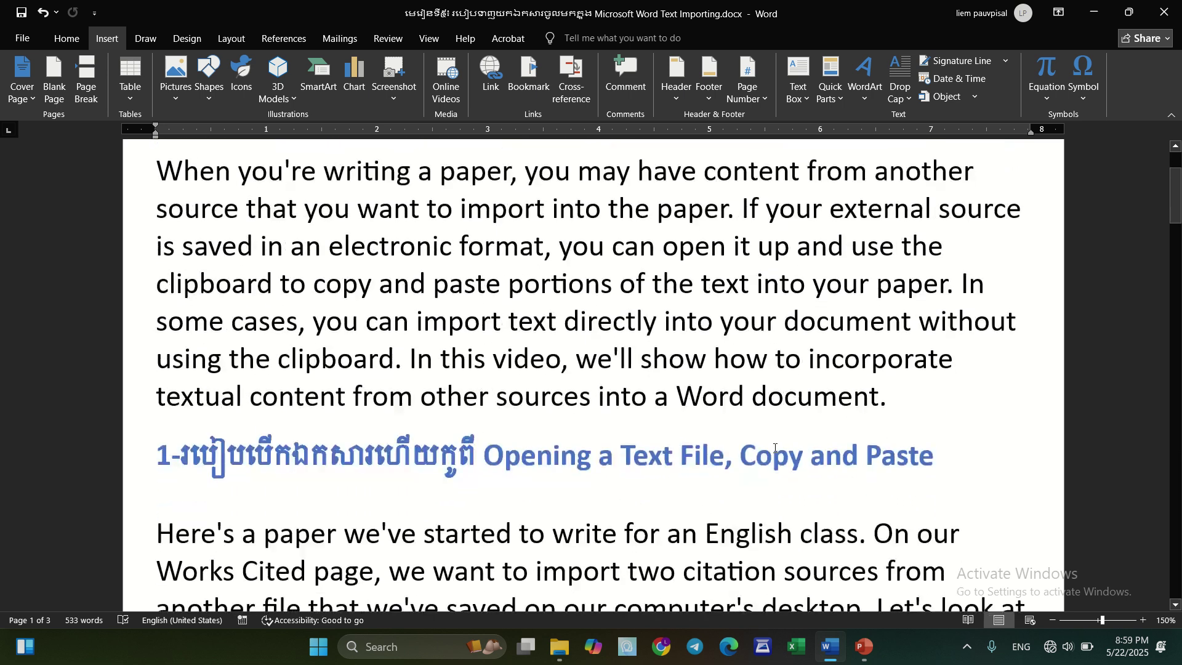
pyautogui.scroll(-1, 775, 445)
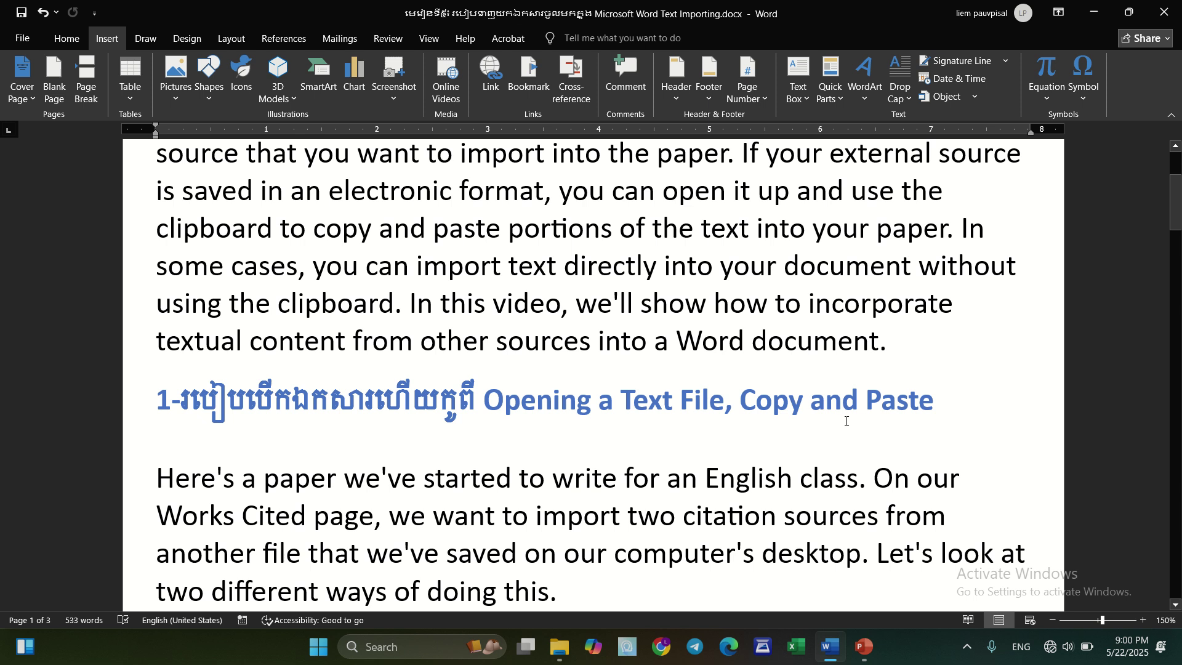
pyautogui.click(945, 402)
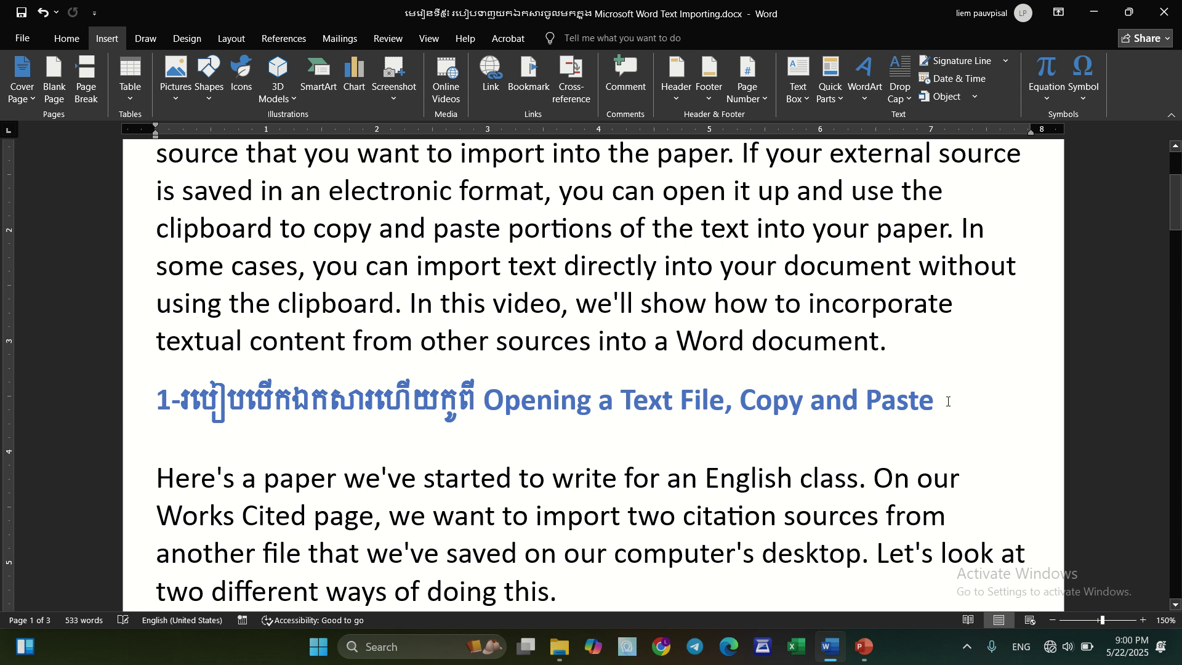
pyautogui.press('Return')
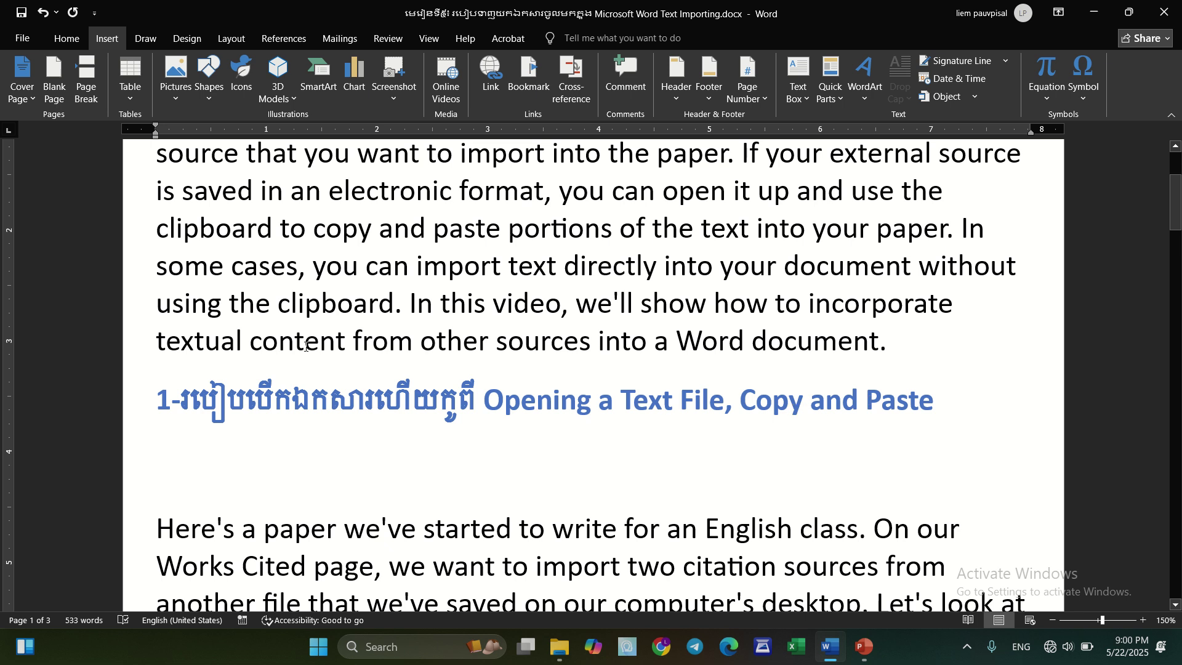
# Step: Open the document AI for Business.docx from the AI for Business folder
pyautogui.click(21, 40)
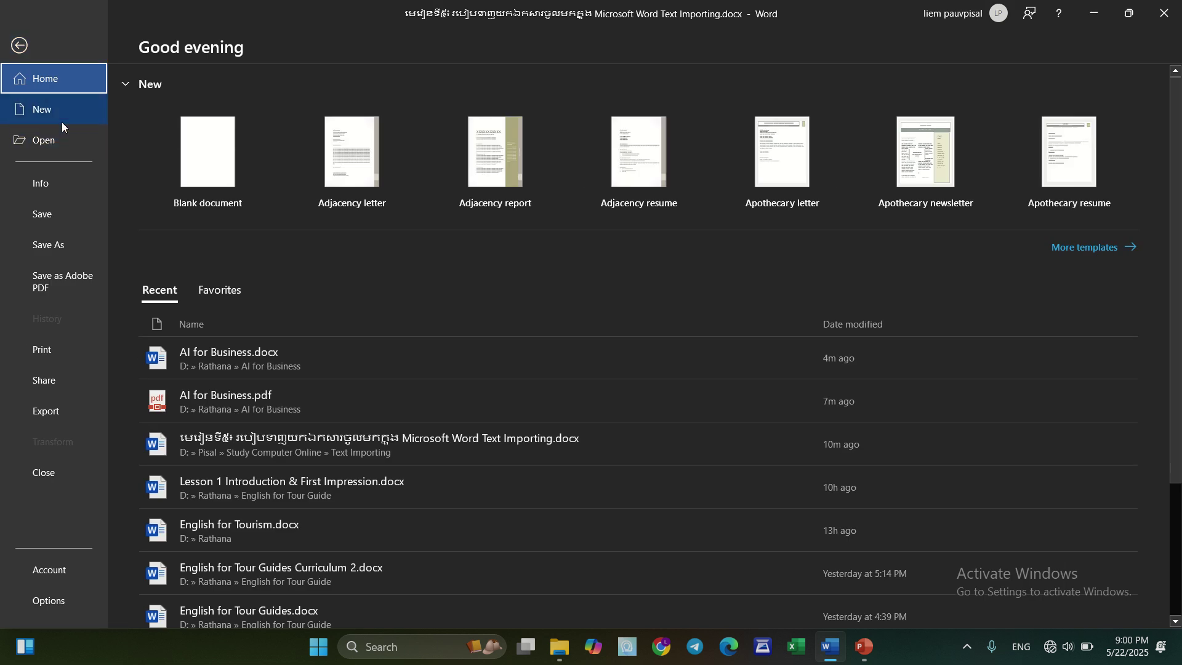
pyautogui.click(53, 139)
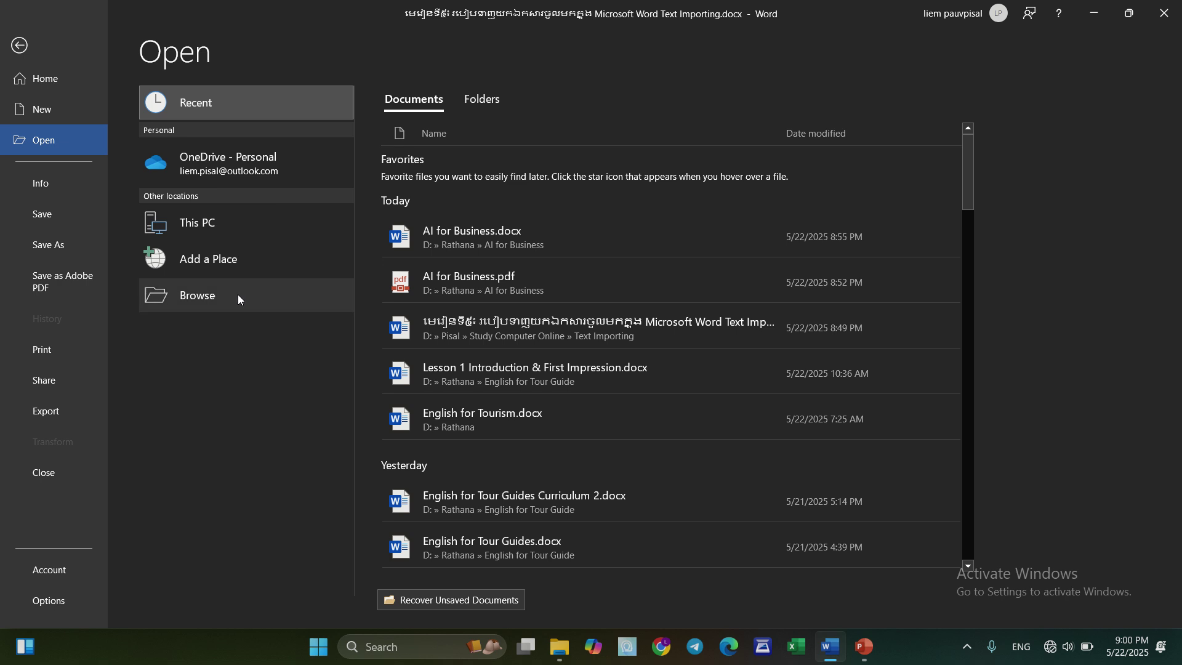
pyautogui.click(238, 296)
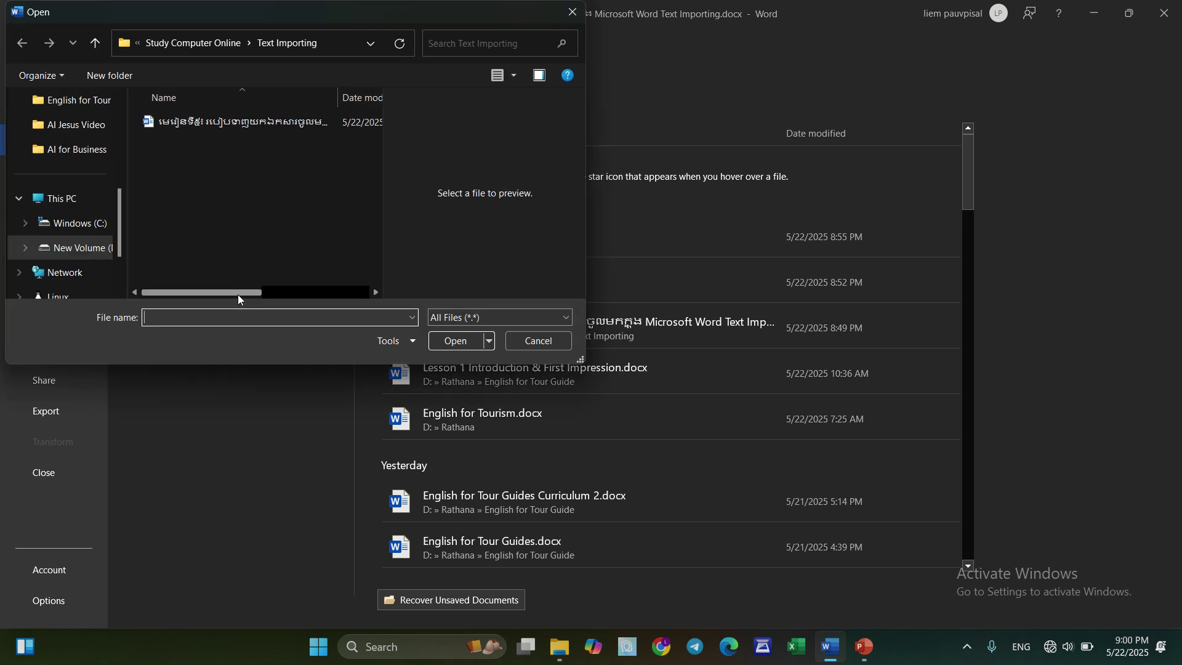
pyautogui.click(71, 154)
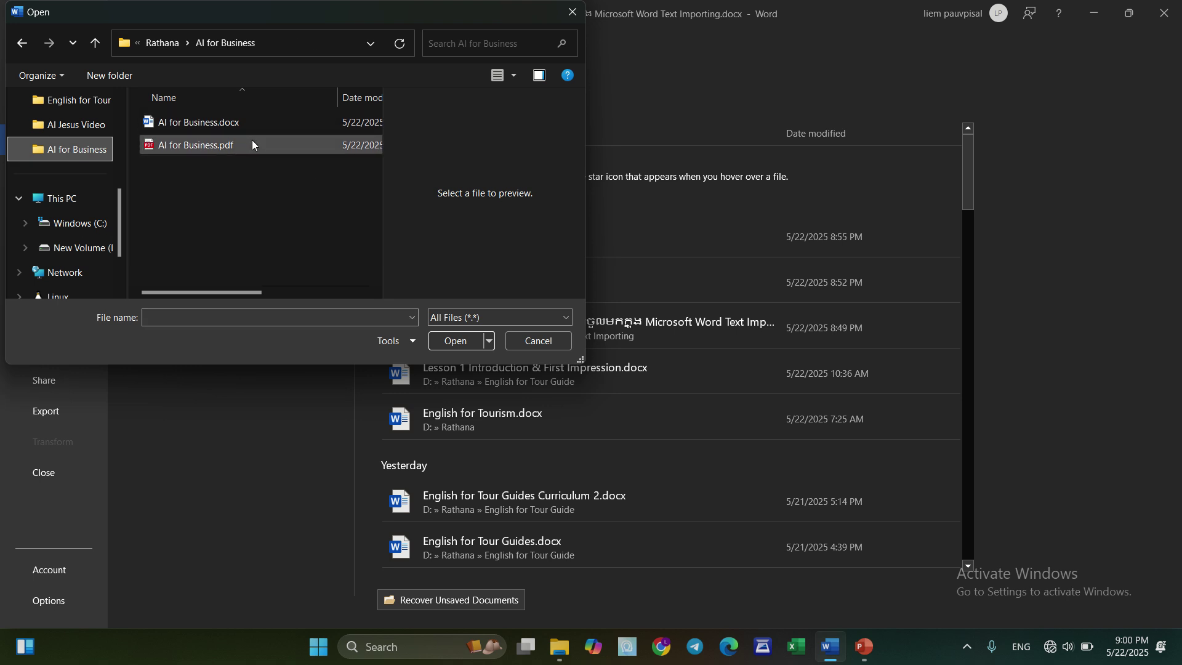
pyautogui.click(200, 123)
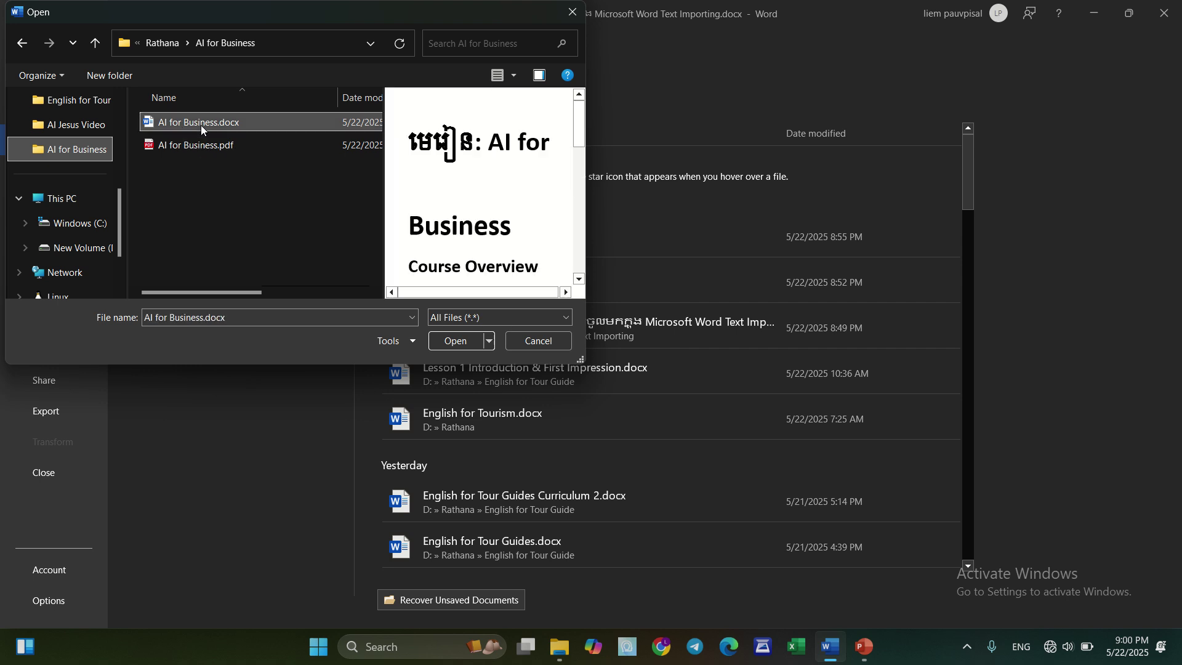
pyautogui.click(454, 342)
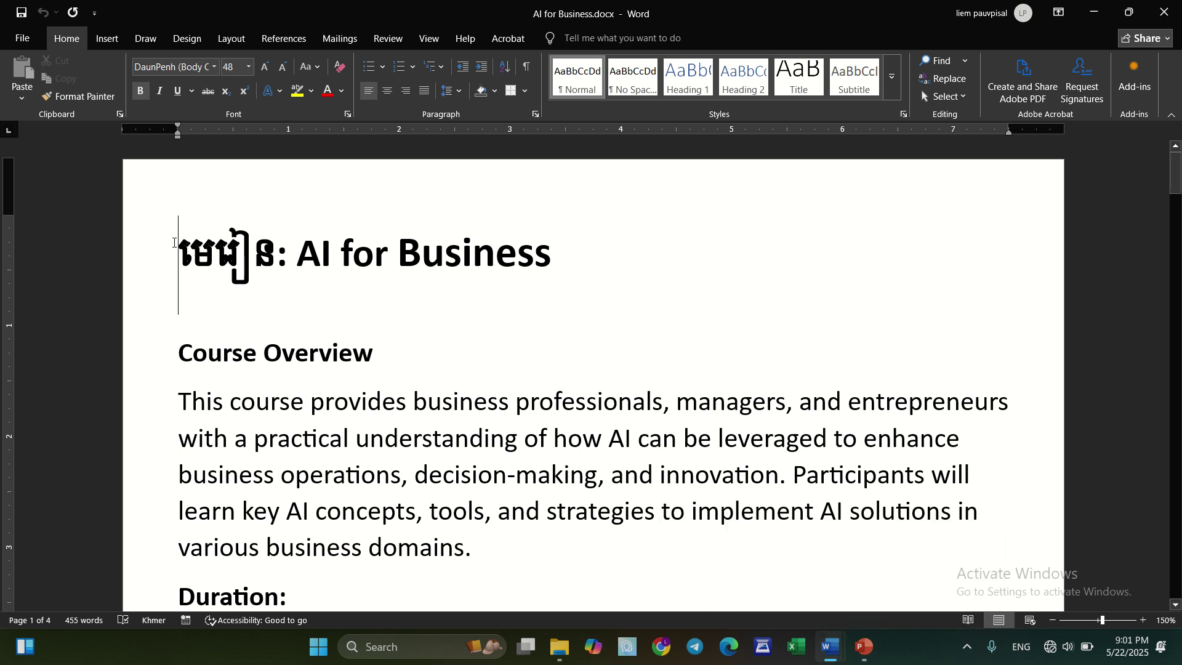
# Step: Copy the entire content of AI for Business.docx and return to the Microsoft Word Text Importing document
pyautogui.hotkey('ctrl', 'a')
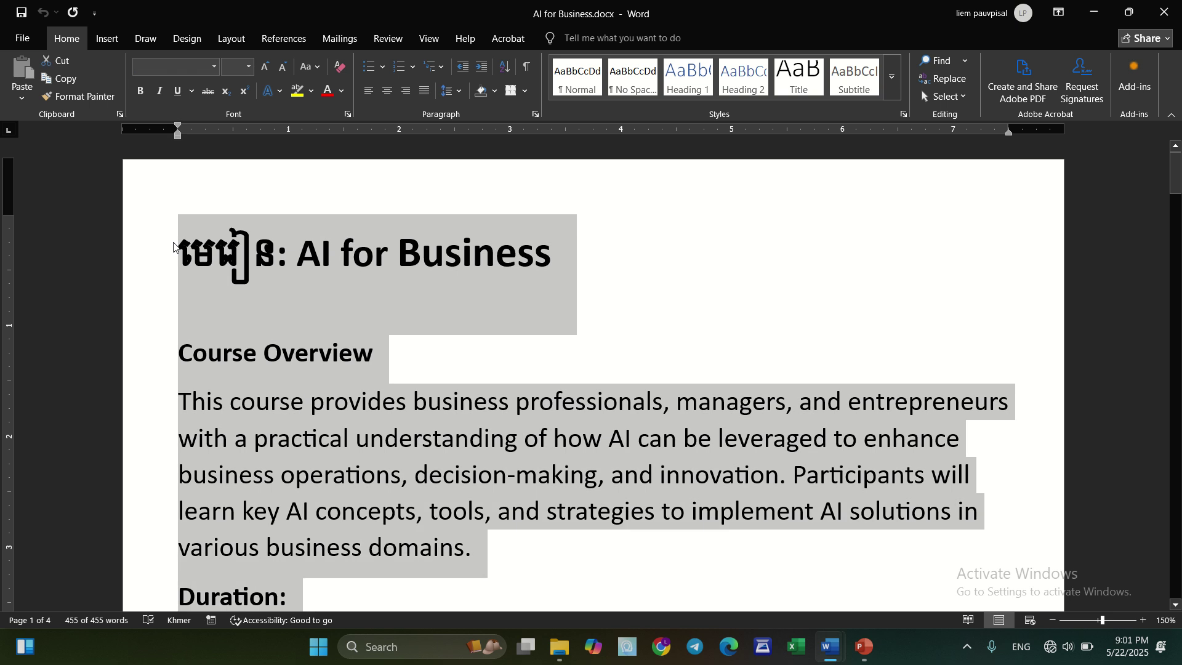
pyautogui.hotkey('ctrl', 'c')
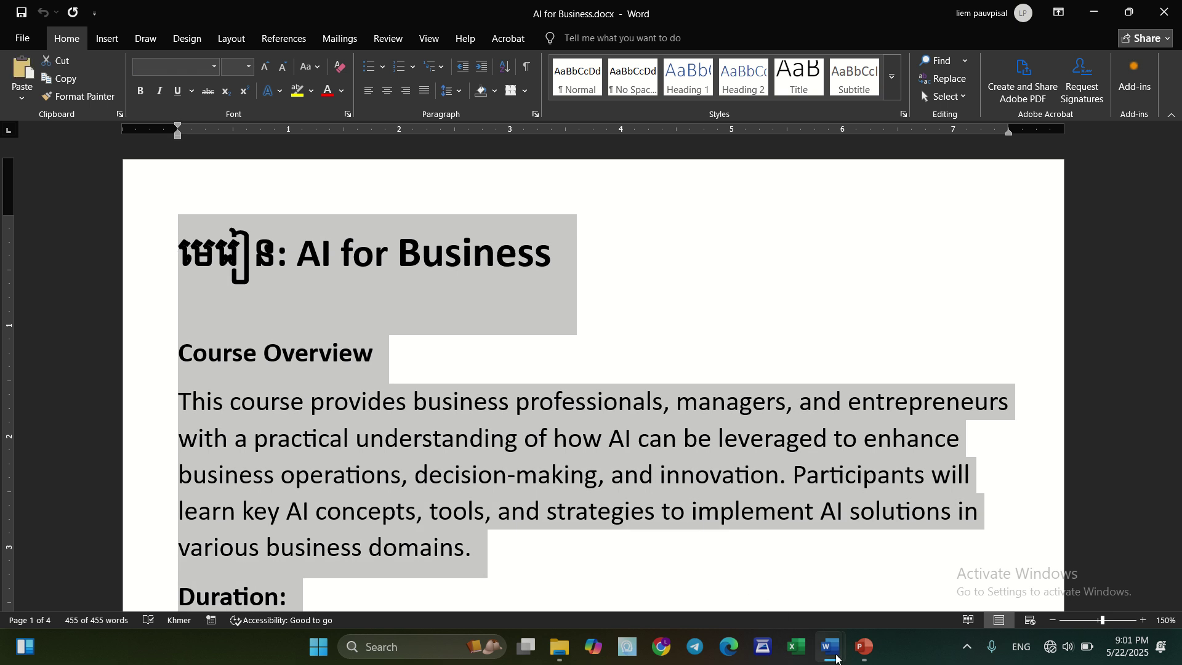
pyautogui.moveTo(836, 659)
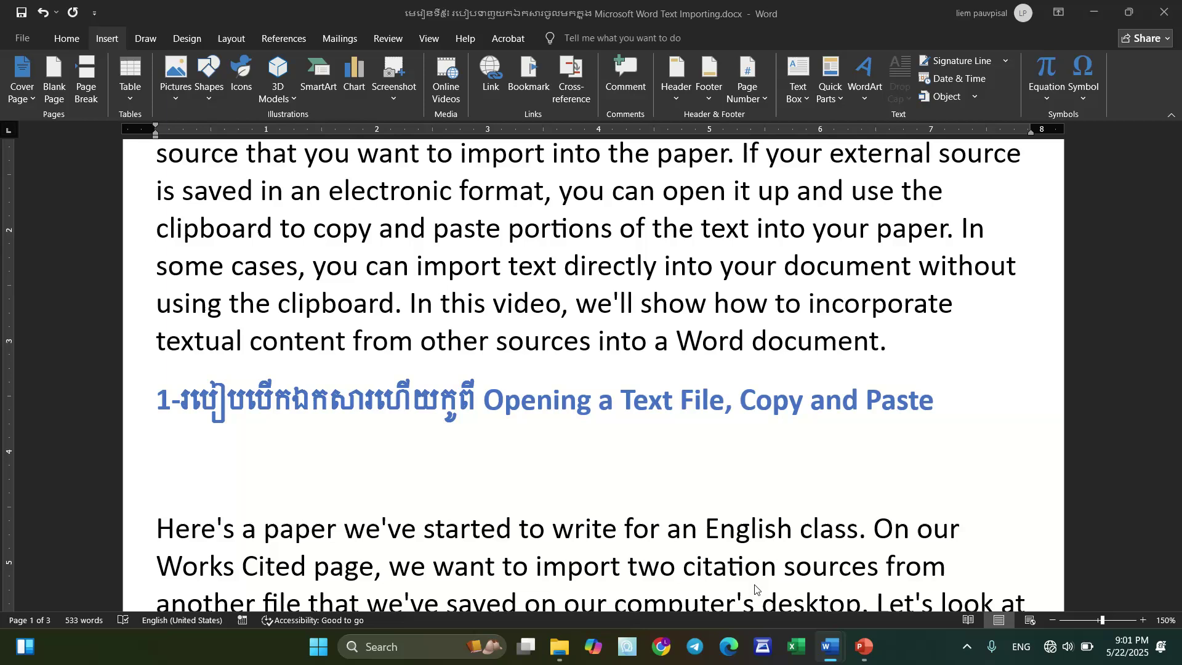
pyautogui.click(757, 587)
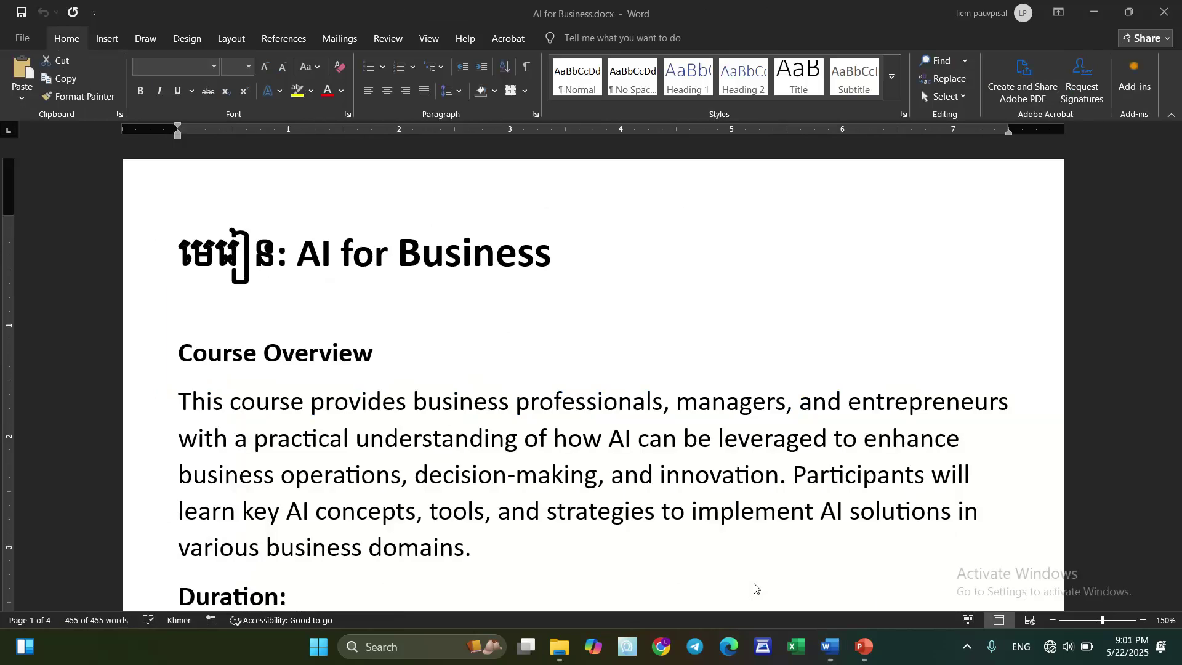
pyautogui.moveTo(830, 655)
pyautogui.click(1164, 12)
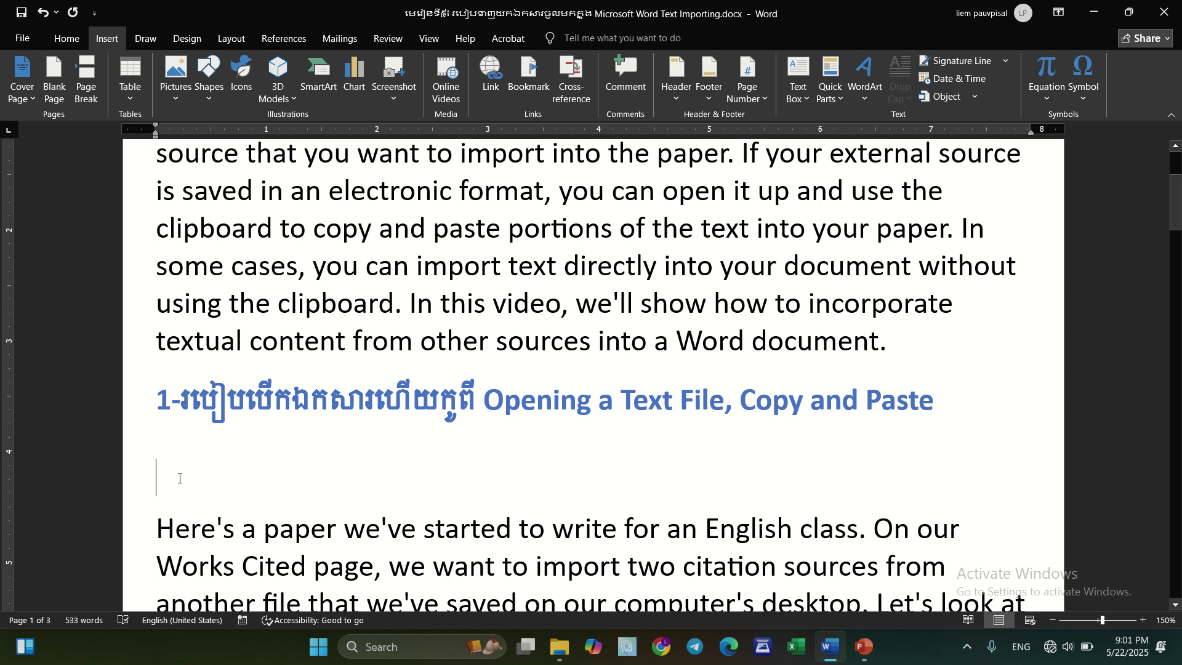
# Step: Paste the copied course text below the heading "Opening a Text File, Copy and Paste", review it up to its title, and undo the paste
pyautogui.hotkey('ctrl', 'v')
pyautogui.scroll(15, 436, 236)
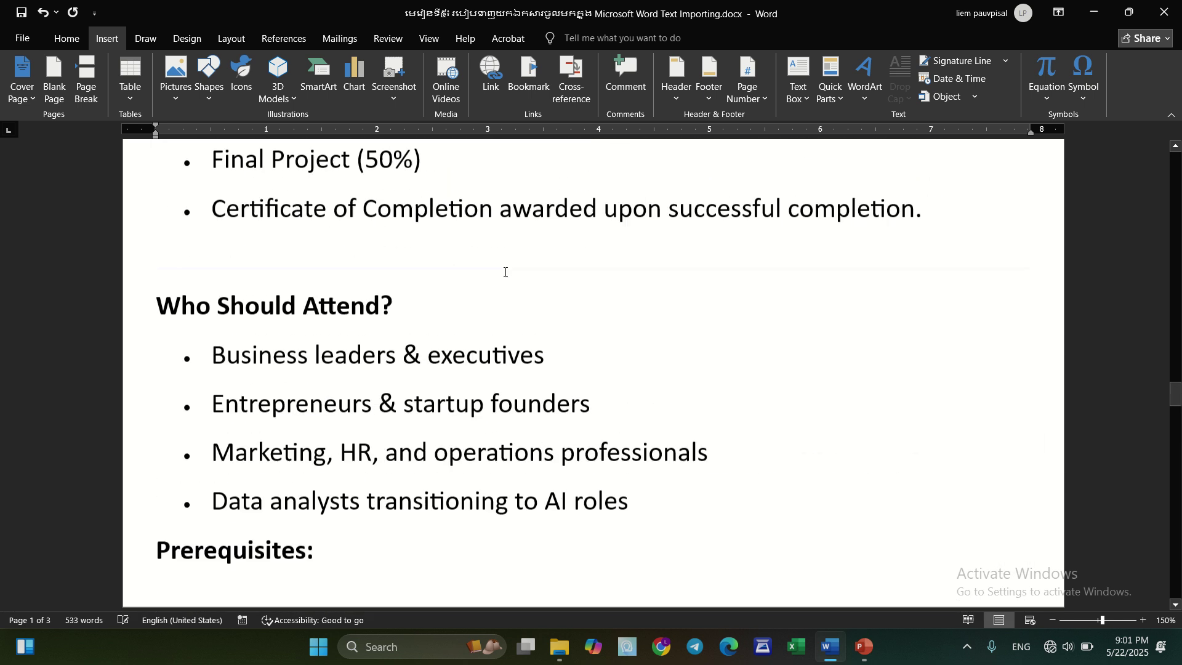
pyautogui.scroll(7, 506, 271)
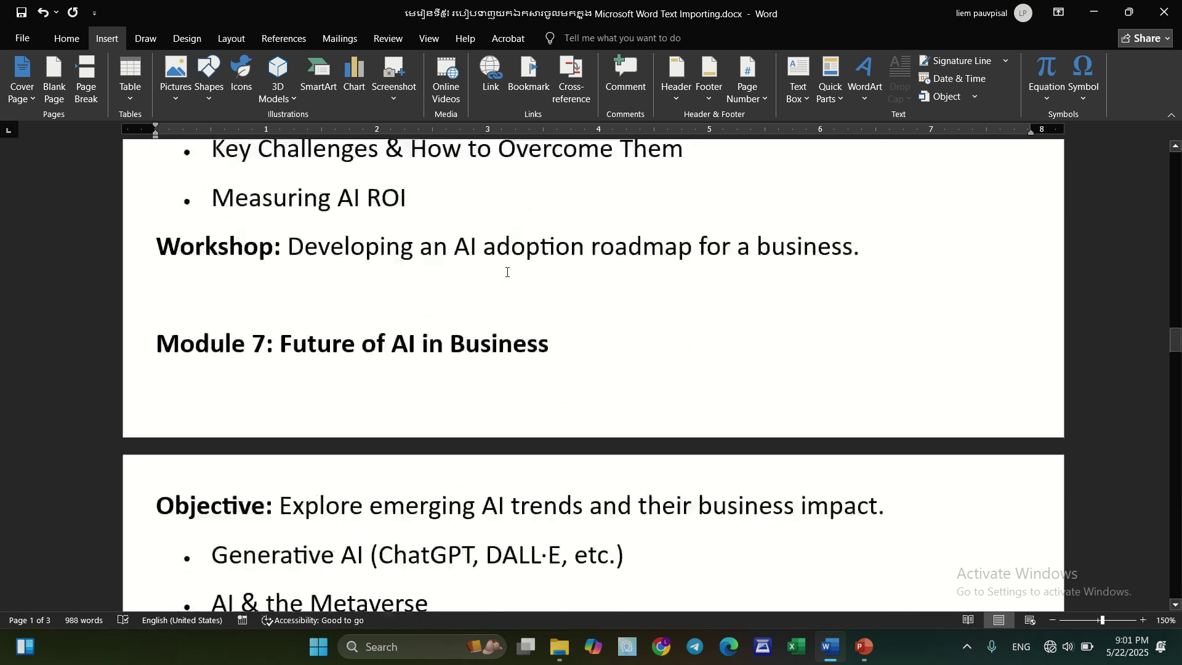
pyautogui.scroll(10, 506, 271)
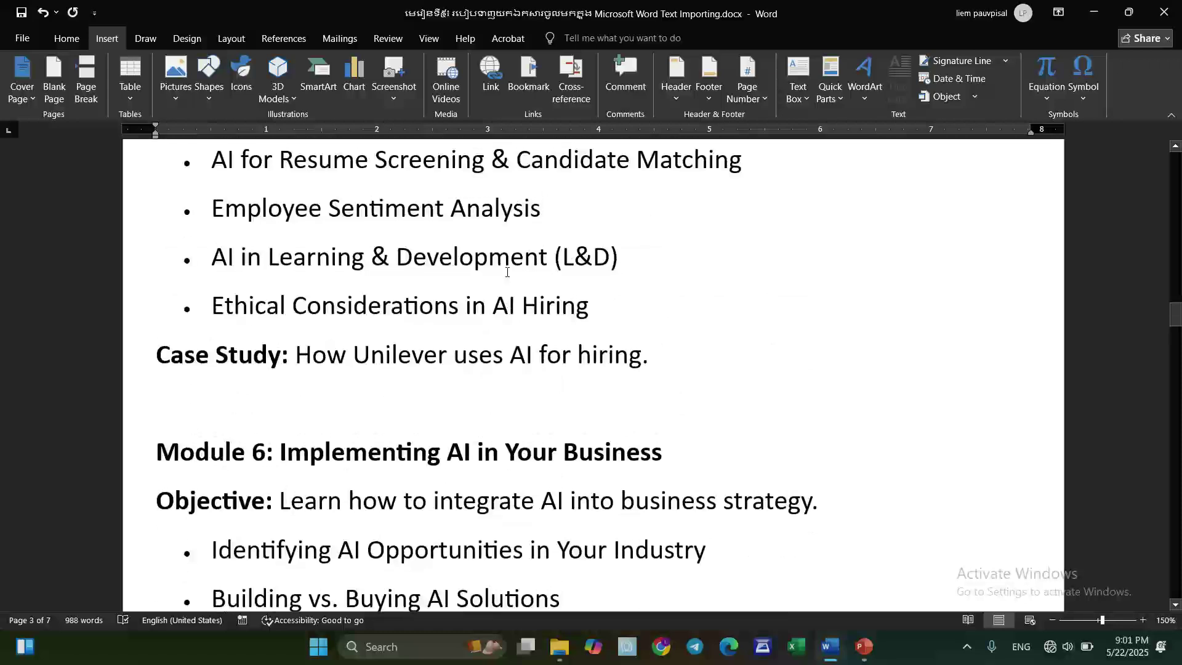
pyautogui.scroll(12, 506, 272)
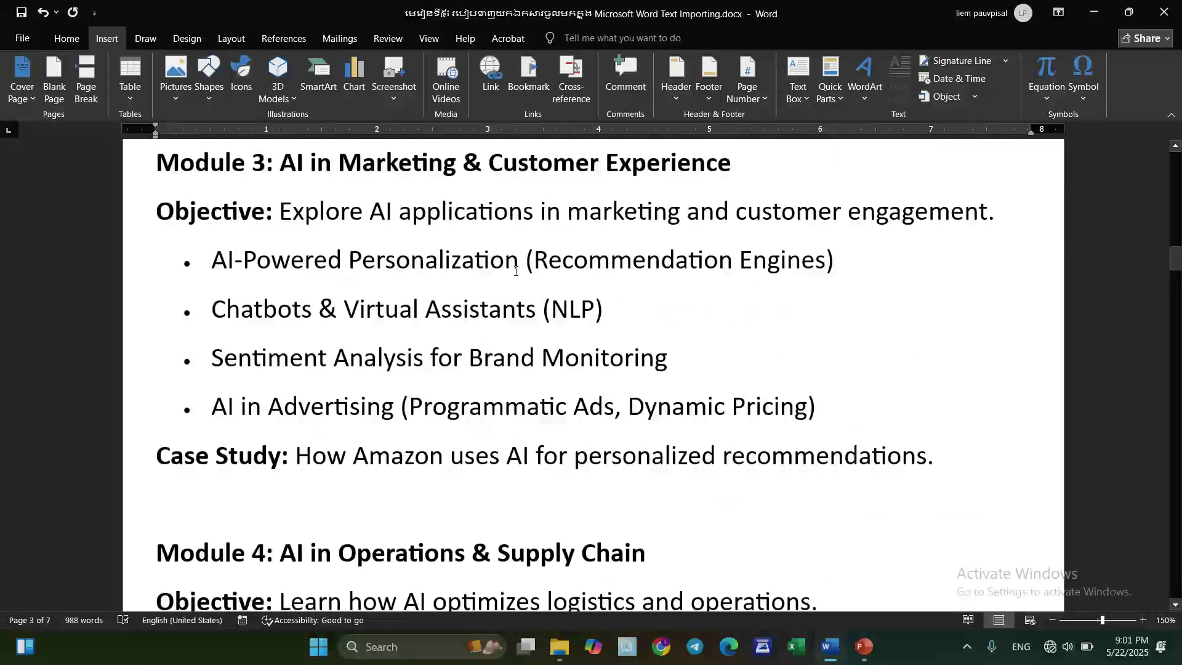
pyautogui.scroll(8, 515, 271)
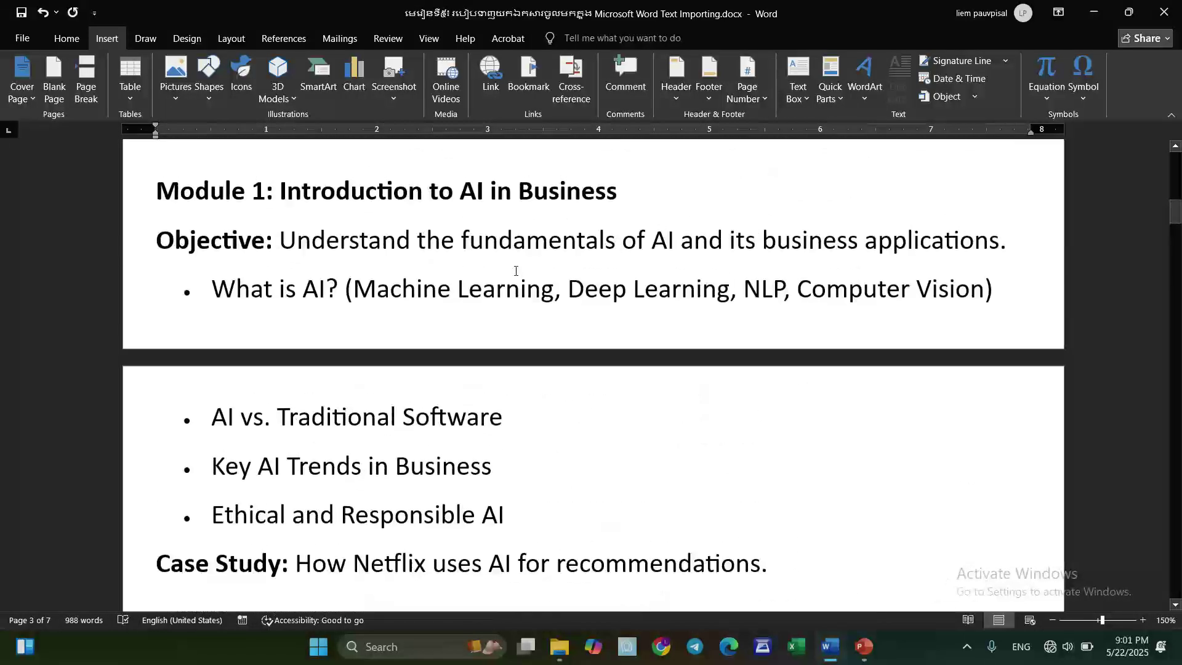
pyautogui.scroll(8, 516, 271)
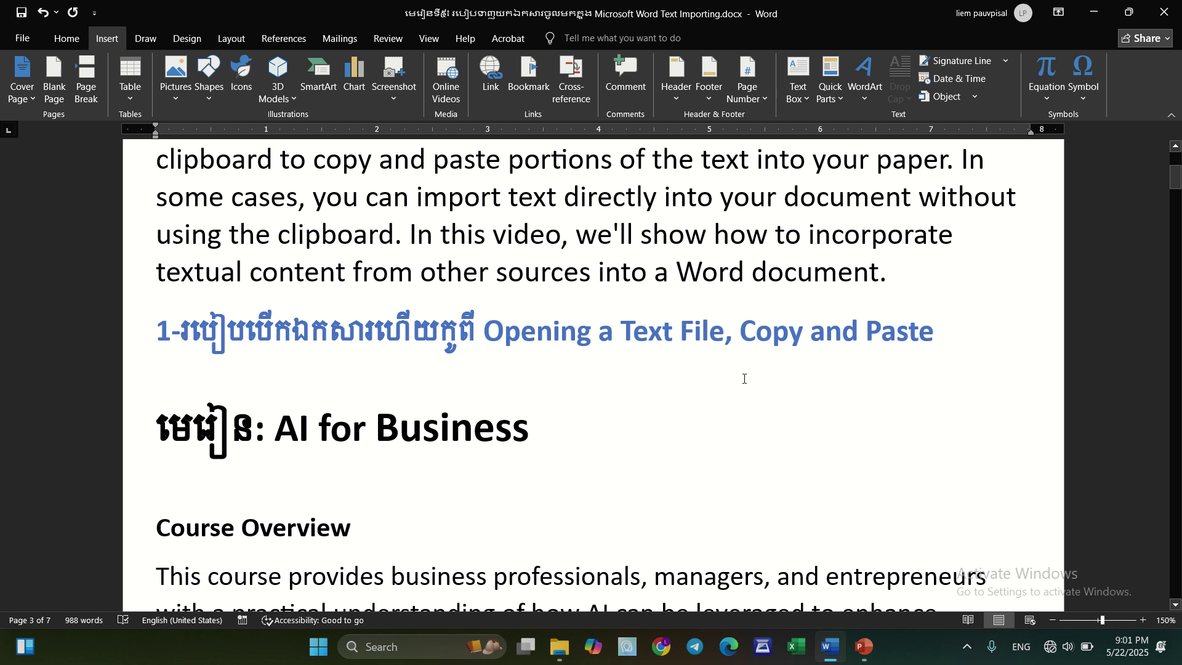
pyautogui.scroll(3, 743, 379)
pyautogui.scroll(-5, 745, 367)
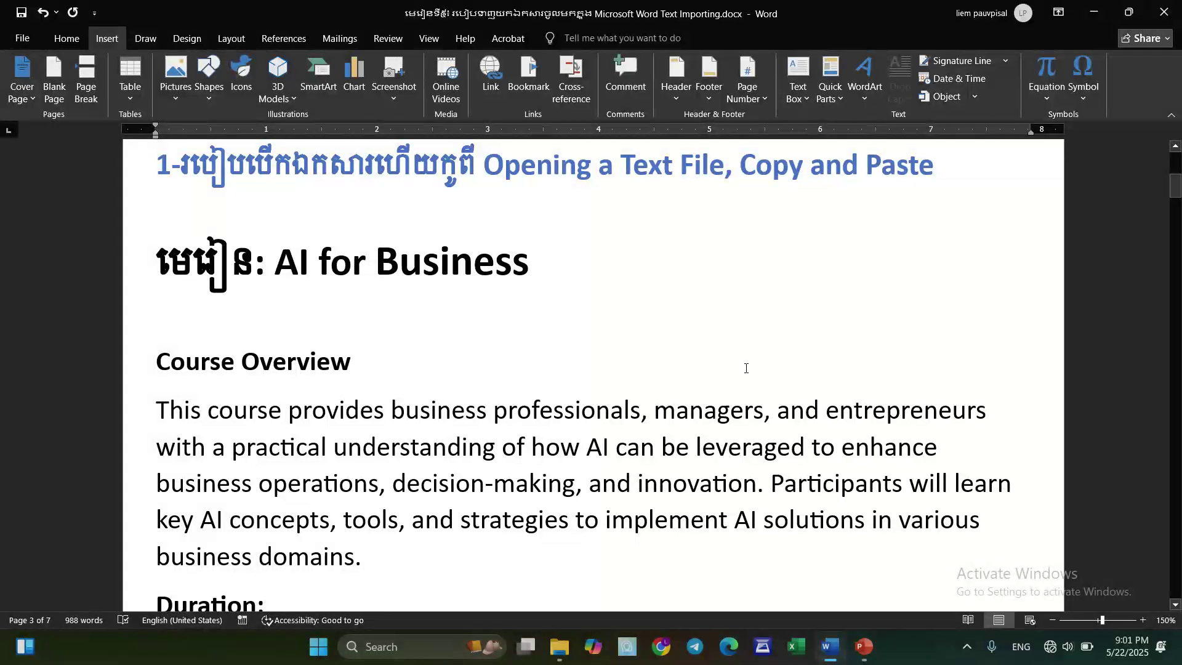
pyautogui.hotkey('ctrl', 'z')
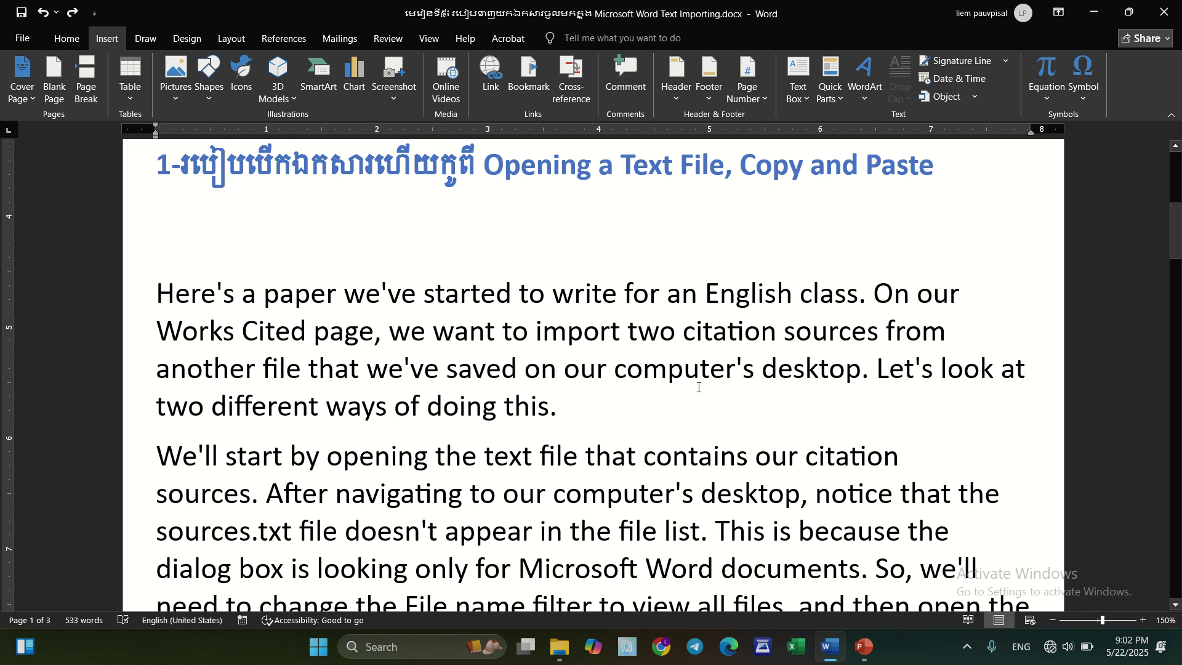
# Step: Add a blank line below the heading "Insert a Text File" on the second page
pyautogui.scroll(-1, 587, 349)
pyautogui.scroll(-5, 587, 349)
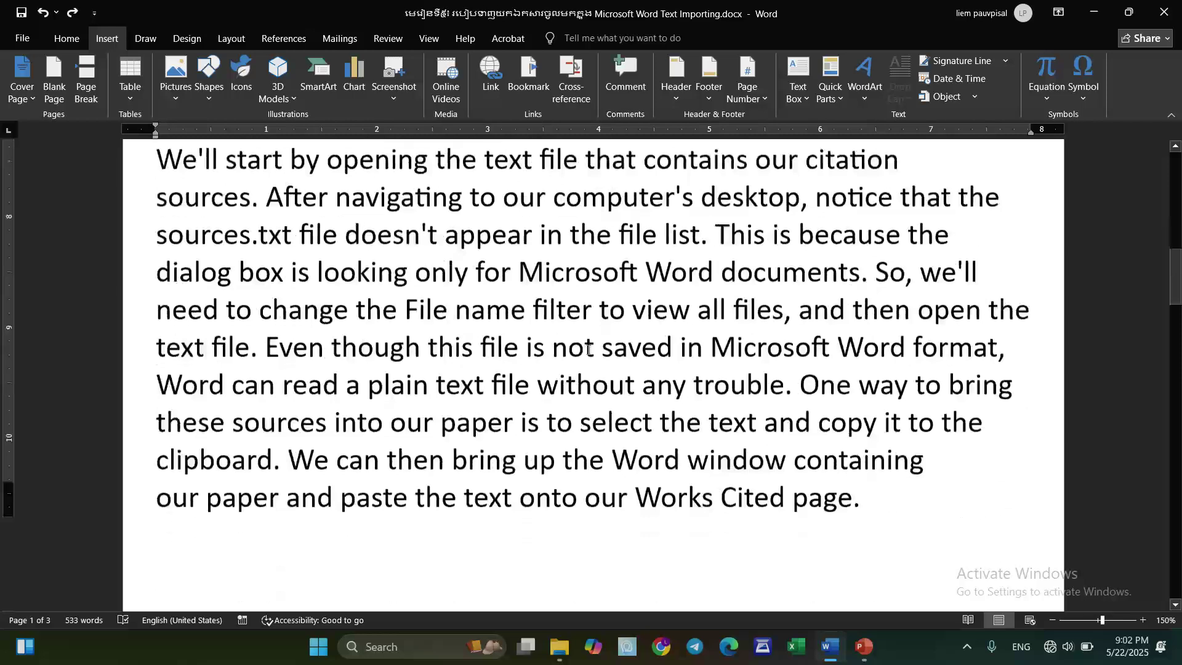
pyautogui.scroll(-2, 588, 352)
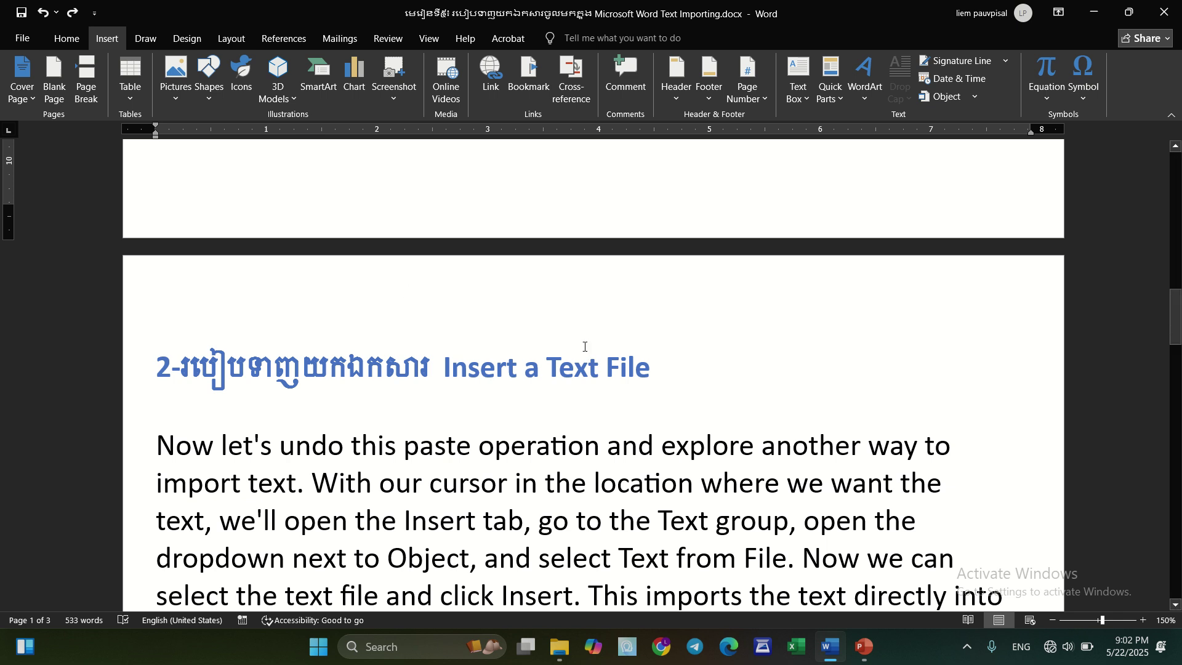
pyautogui.click(668, 373)
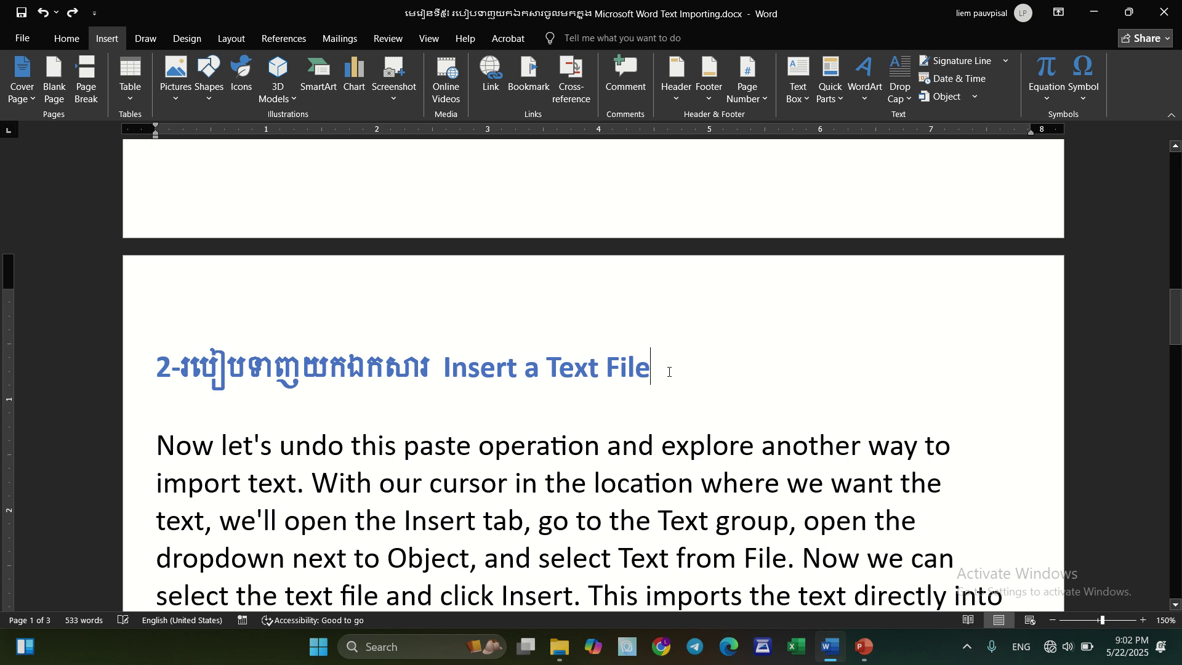
pyautogui.press('Return')
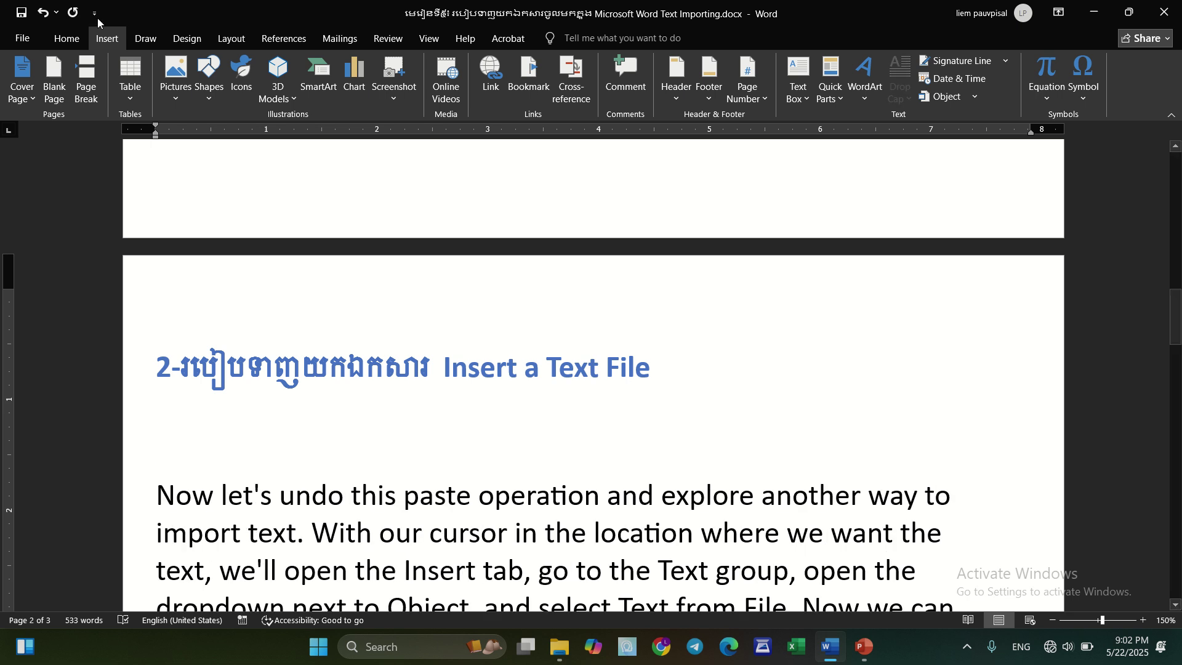
# Step: Insert the text from the file AI for Business.docx on the blank line below the heading "Insert a Text File", and undo the insertion
pyautogui.click(61, 41)
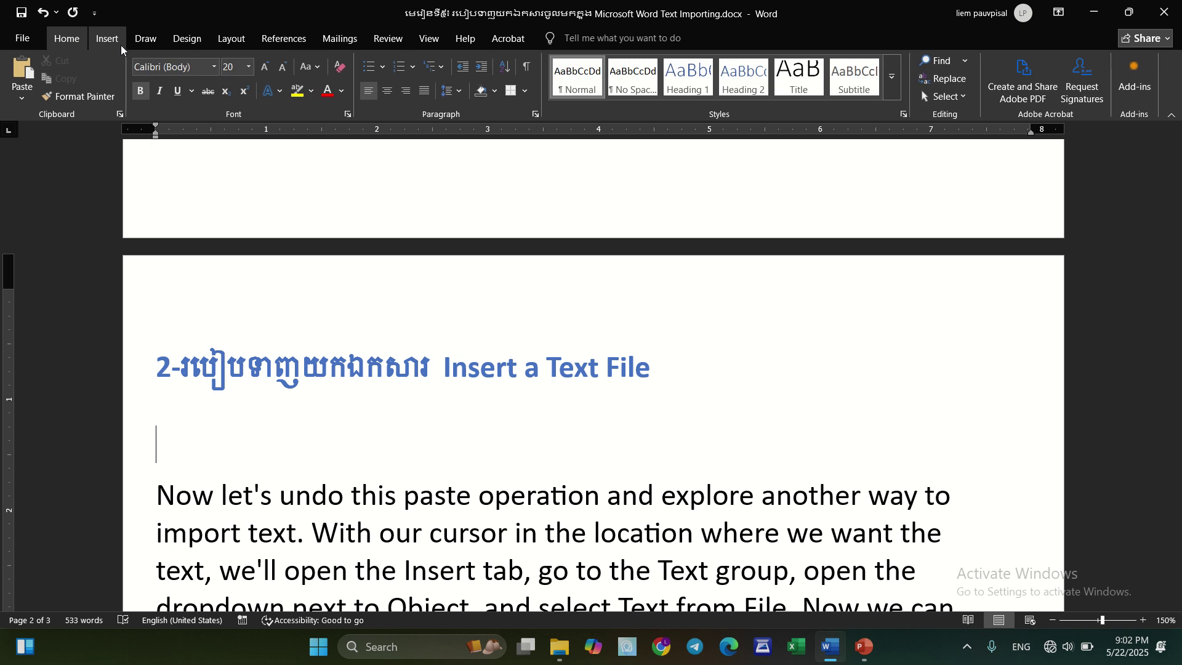
pyautogui.click(110, 40)
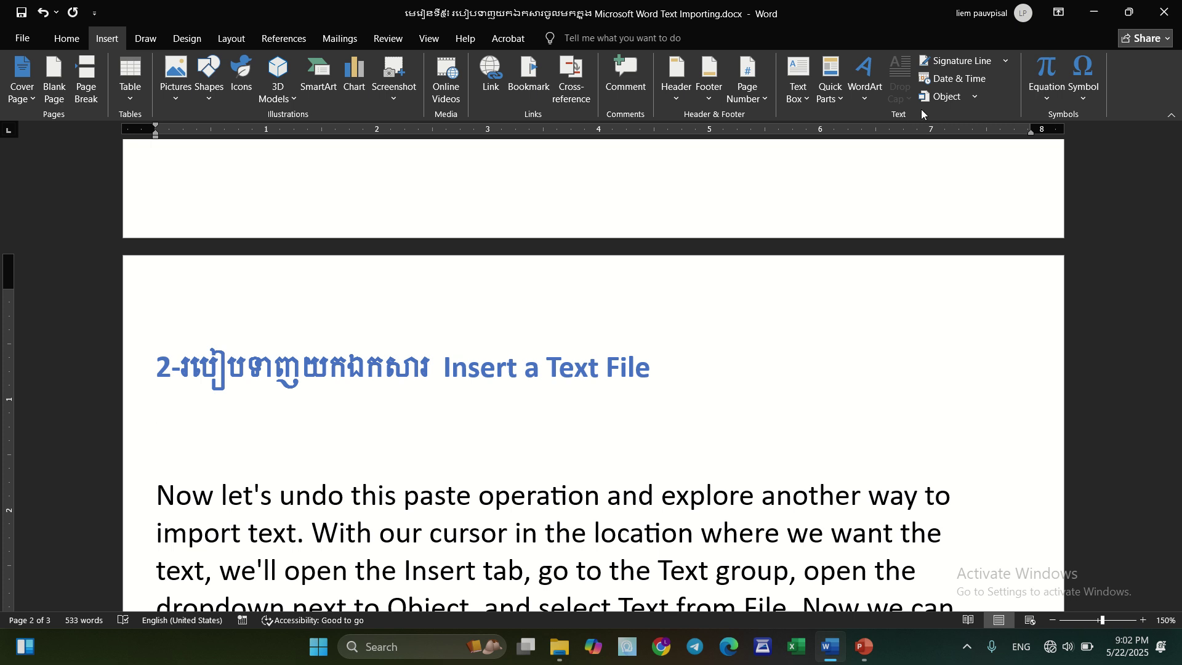
pyautogui.click(977, 98)
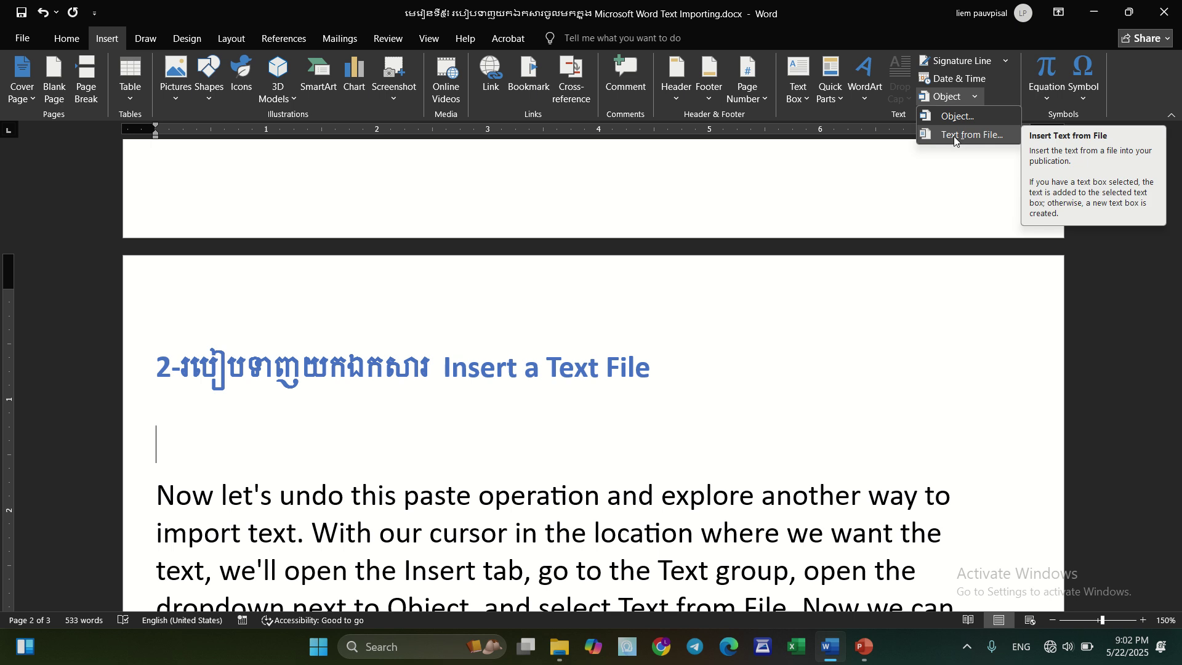
pyautogui.click(973, 135)
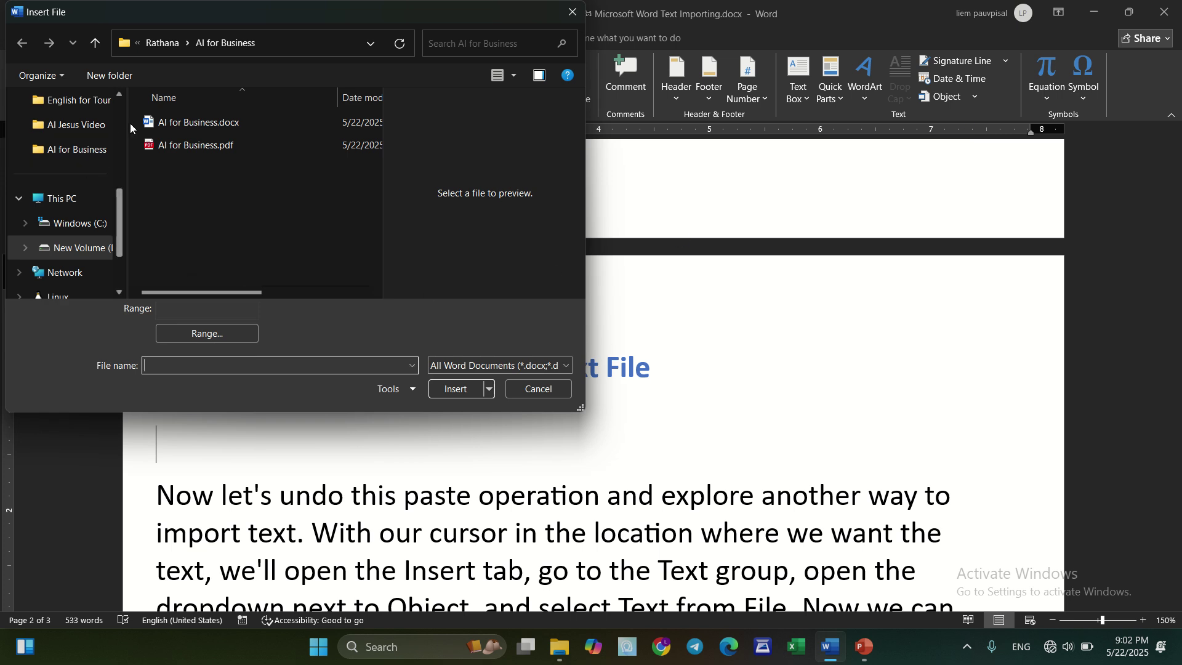
pyautogui.click(191, 122)
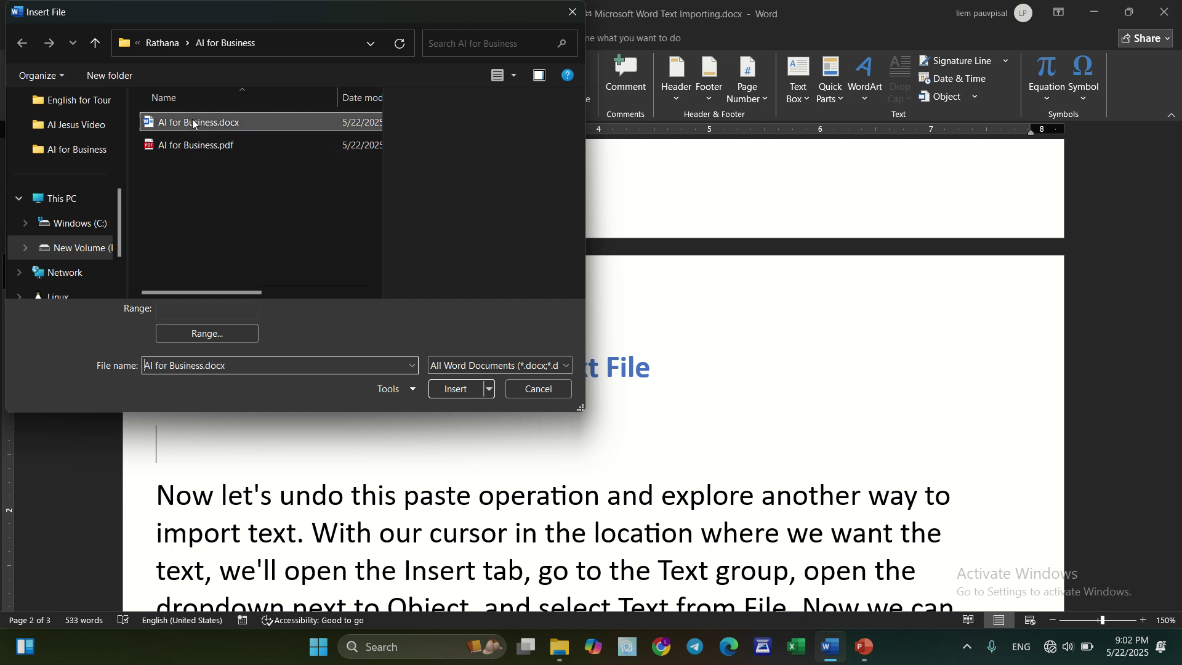
pyautogui.click(454, 389)
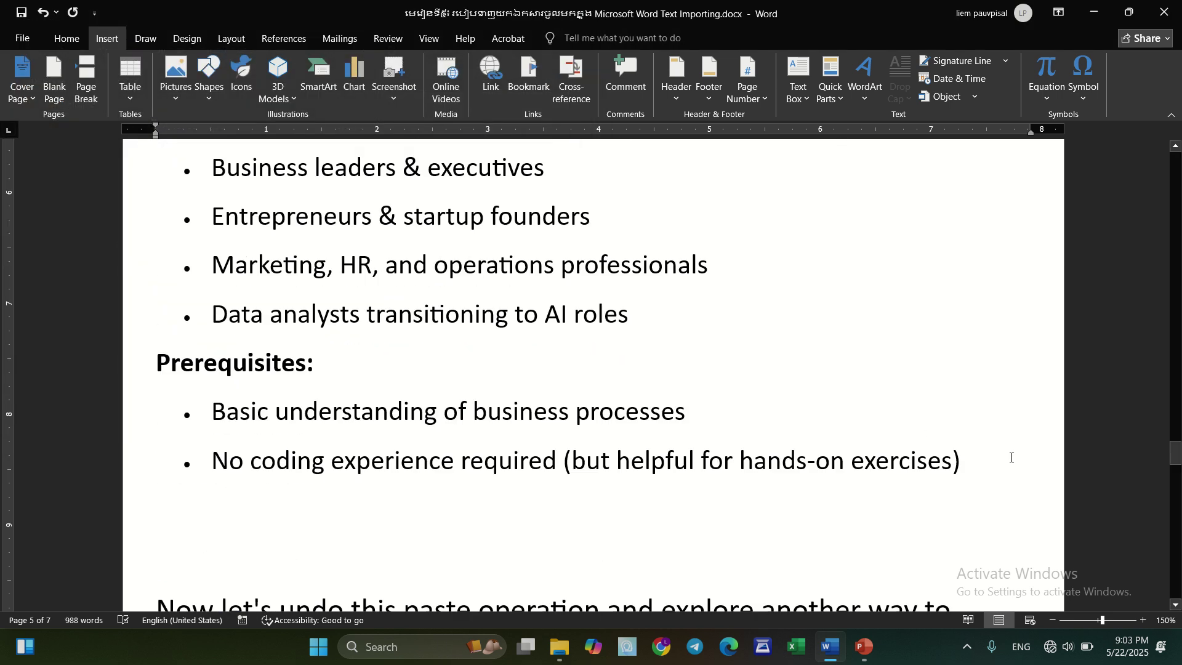
pyautogui.moveTo(1176, 454); pyautogui.dragTo(1176, 229)
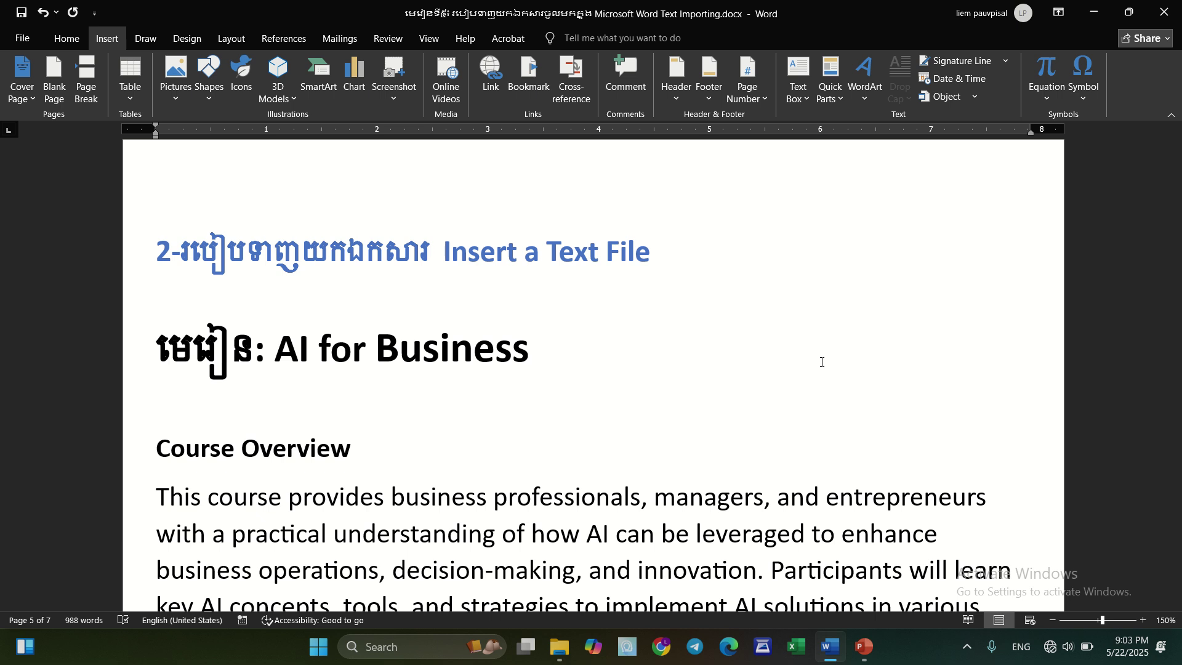
pyautogui.hotkey('ctrl', 'z')
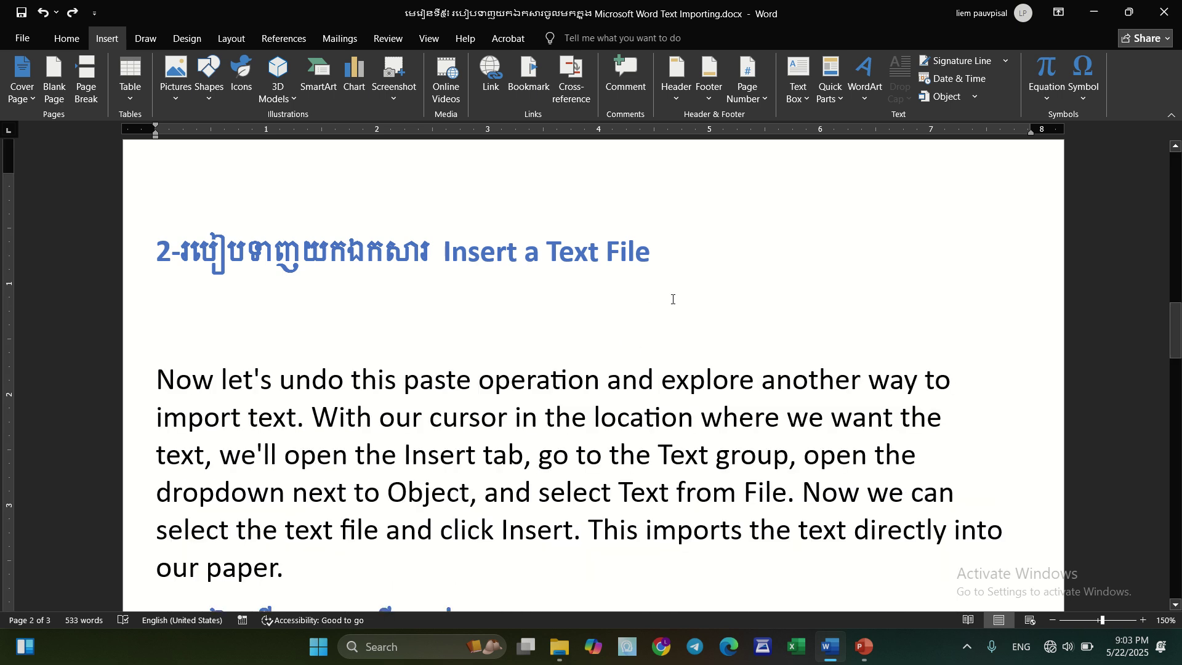
# Step: Place the text cursor at the end of the heading "PDF (Convert a PDF)", add a blank line below it, and remove that line
pyautogui.scroll(-3, 664, 301)
pyautogui.scroll(-3, 675, 298)
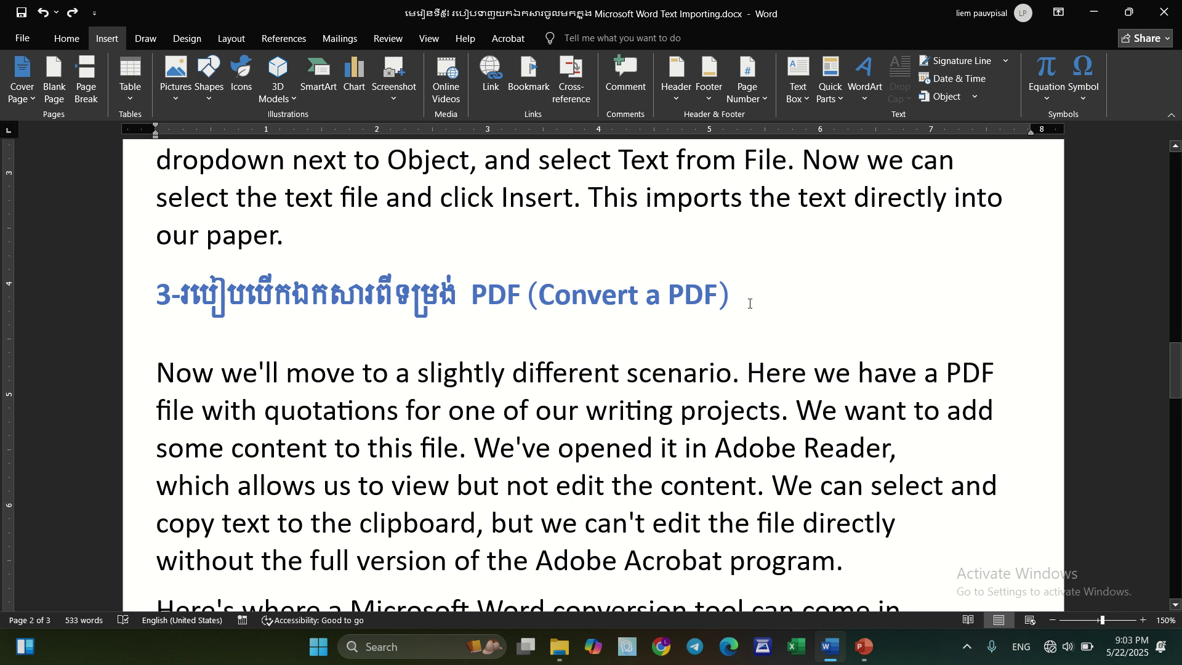
pyautogui.click(750, 303)
pyautogui.press('Return')
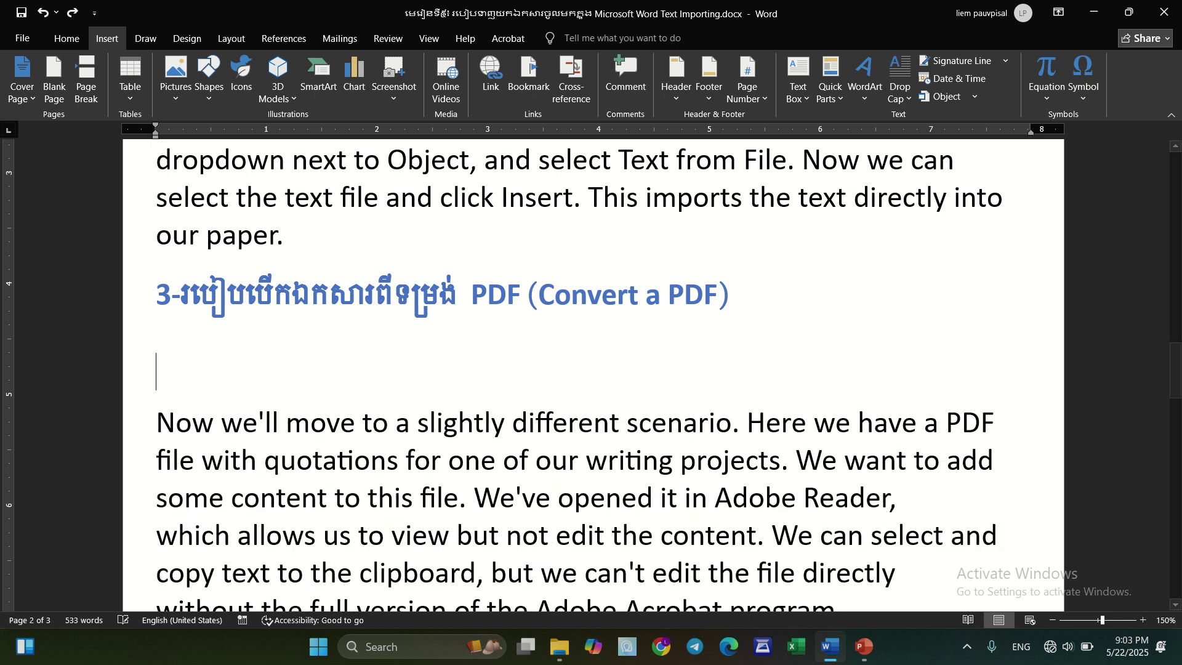
pyautogui.press('BackSpace')
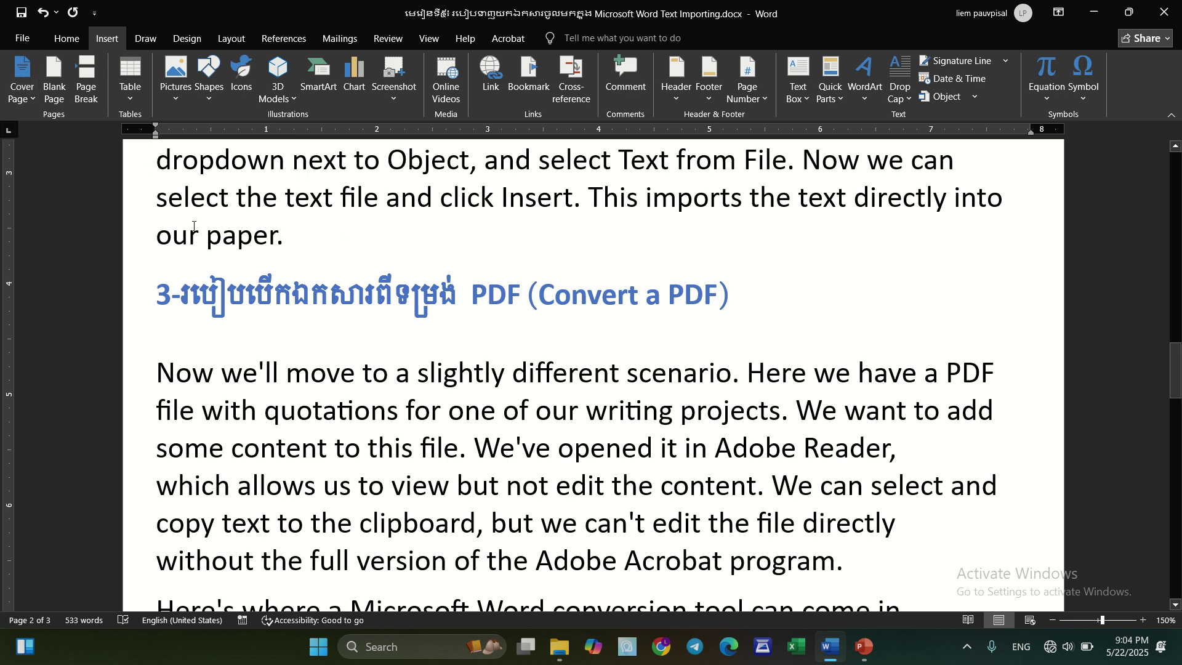
# Step: Open AI for Business.pdf from the AI for Business folder and convert it to an editable Word document
pyautogui.click(22, 40)
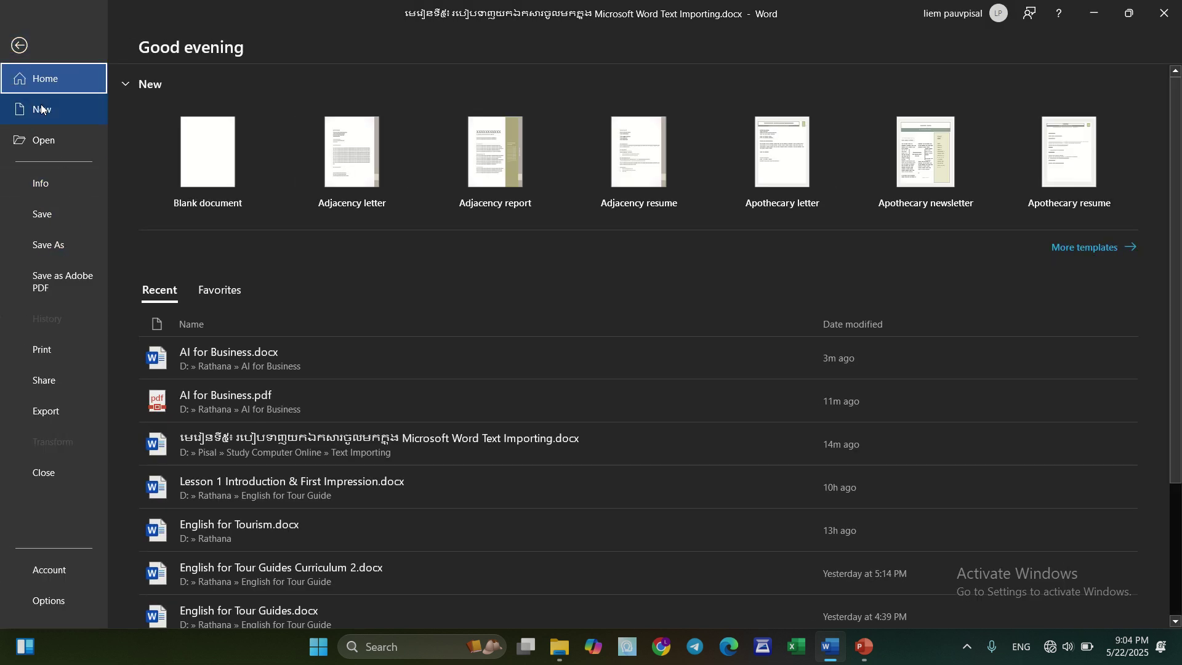
pyautogui.click(46, 148)
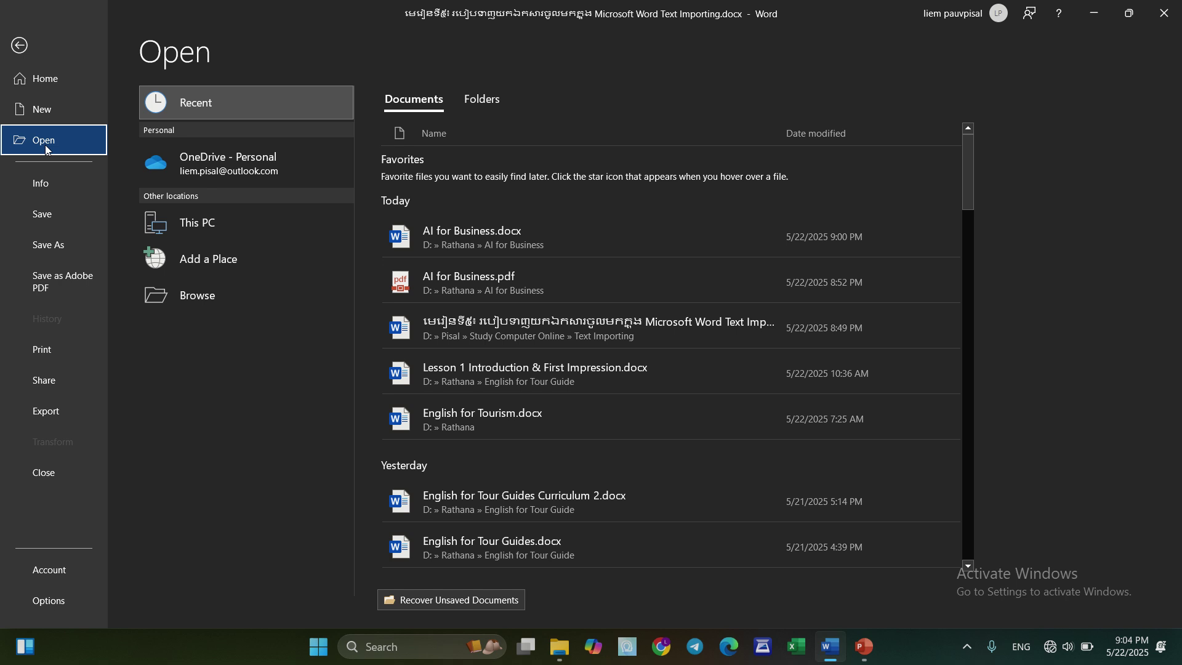
pyautogui.click(206, 301)
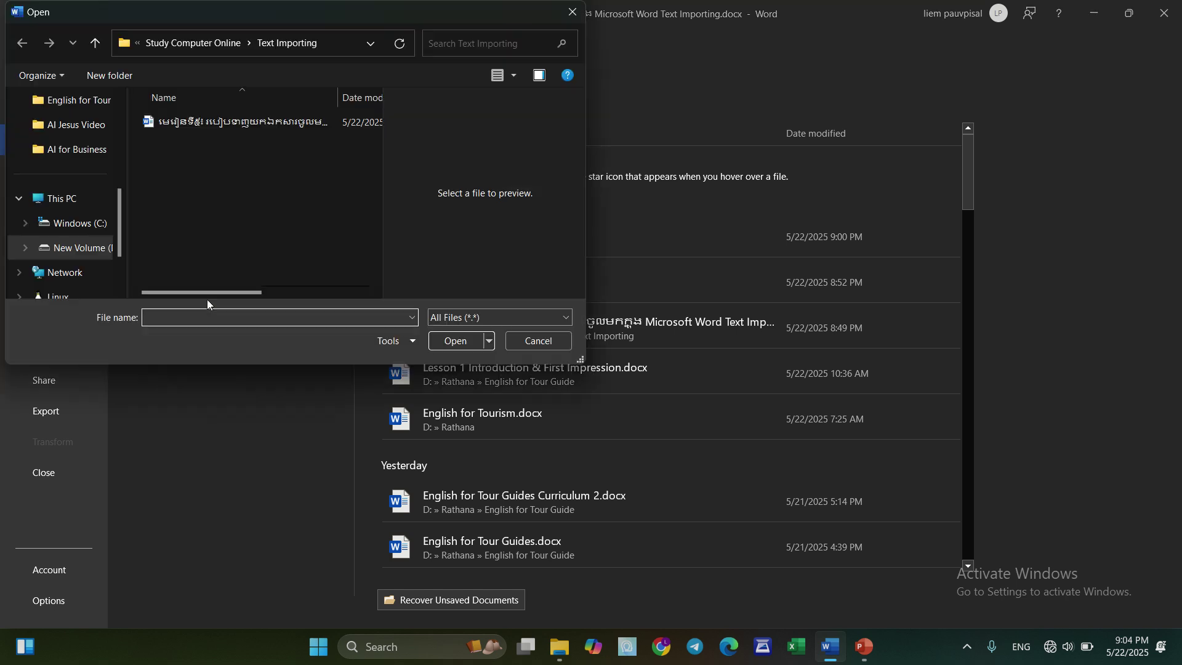
pyautogui.click(82, 152)
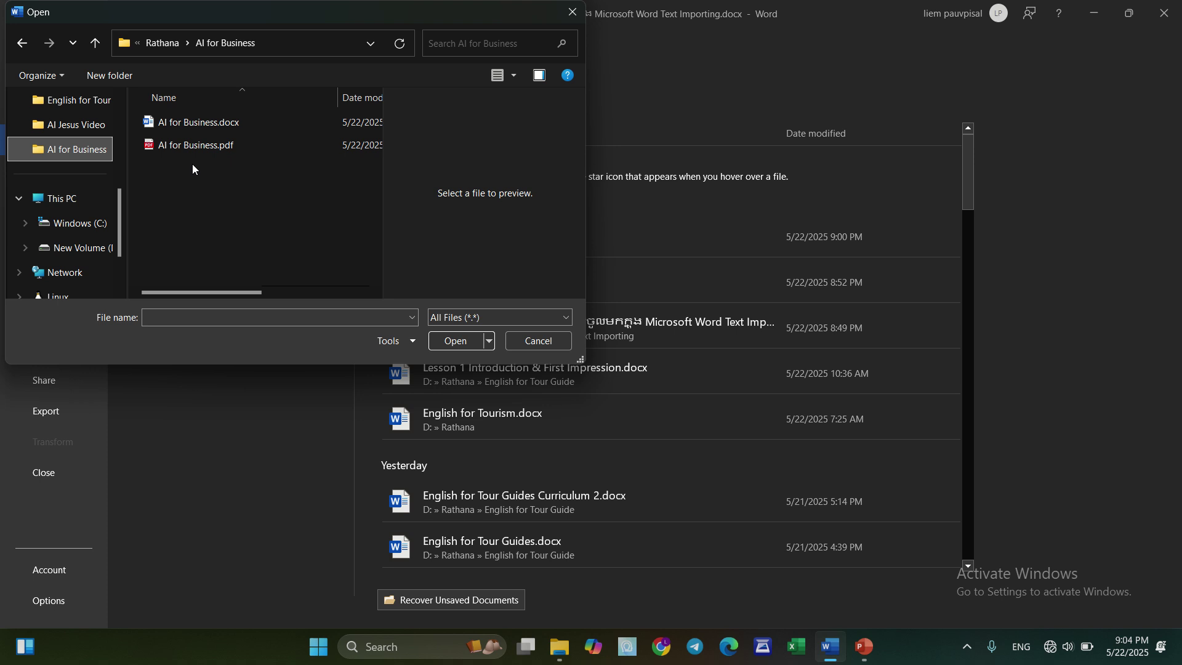
pyautogui.click(192, 147)
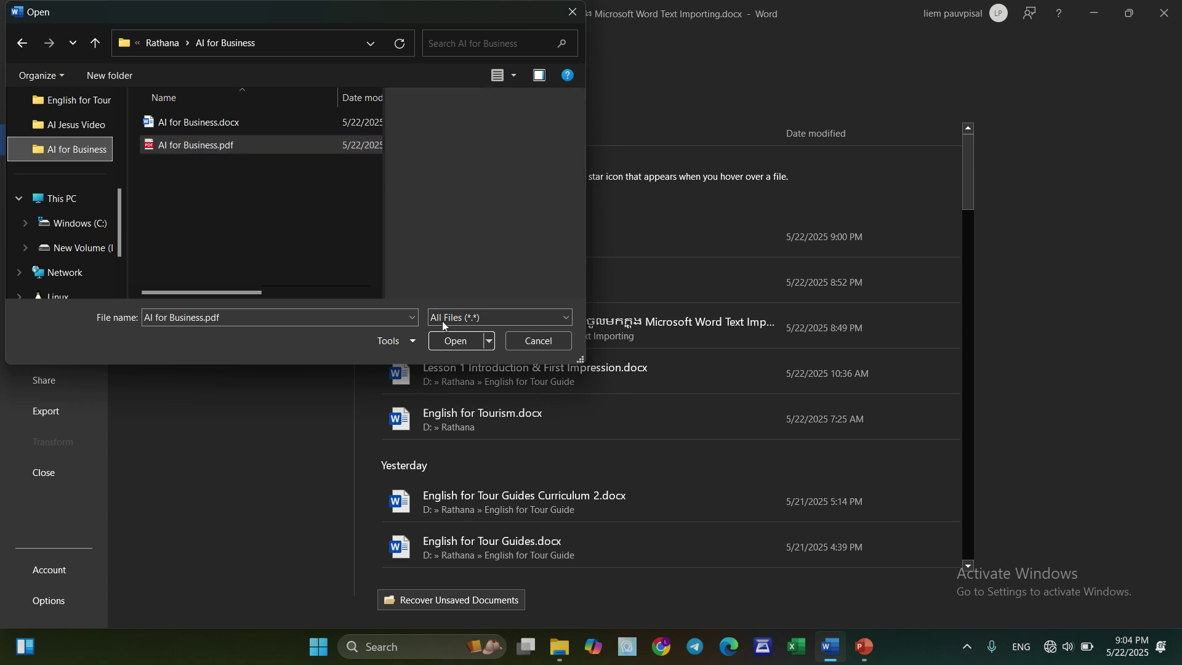
pyautogui.click(454, 339)
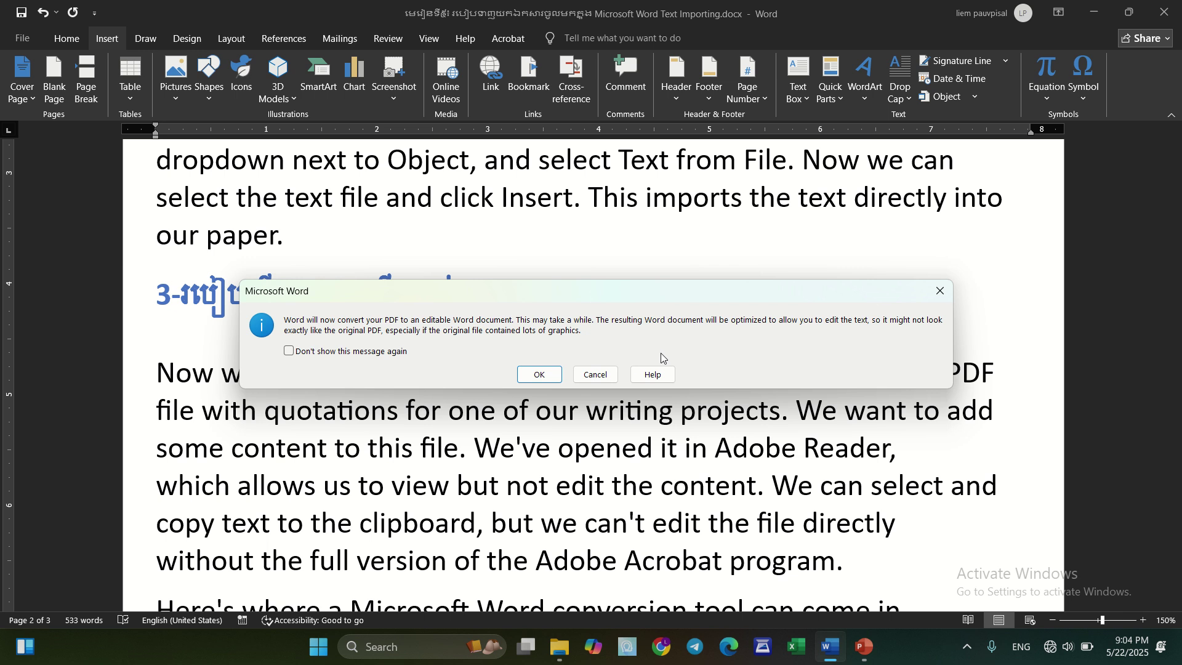
pyautogui.click(539, 376)
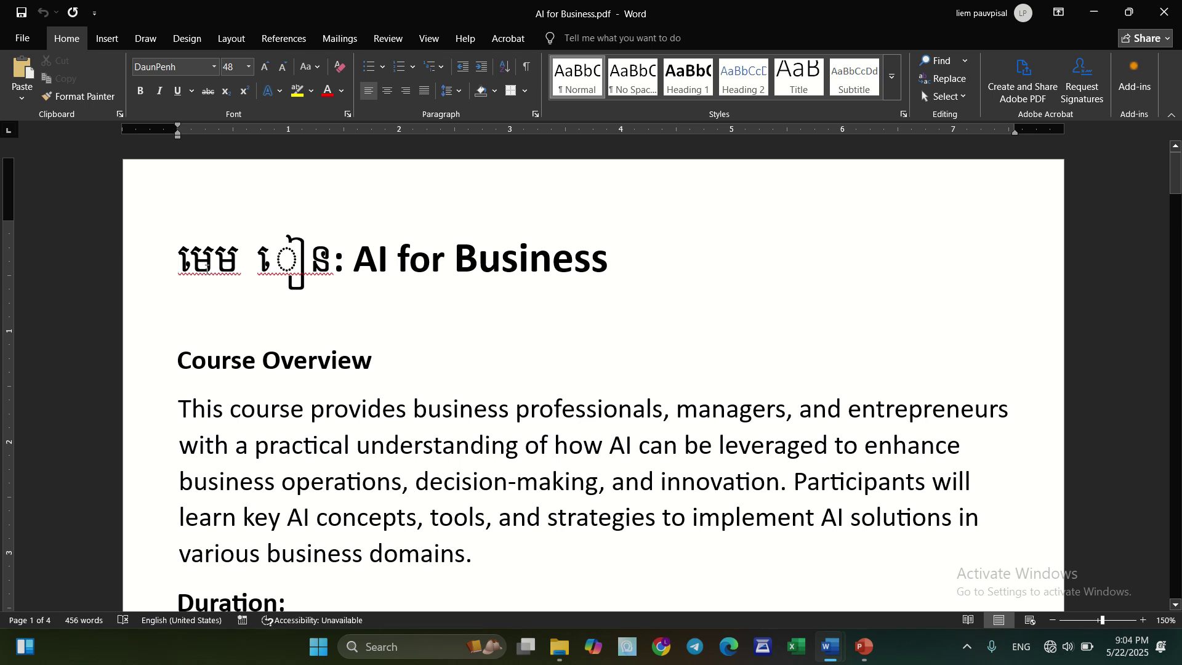
# Step: Skim the opening of the converted AI for Business.pdf, copy its entire content, and return to the Microsoft Word Text Importing document
pyautogui.click(329, 265)
pyautogui.scroll(-5, 773, 410)
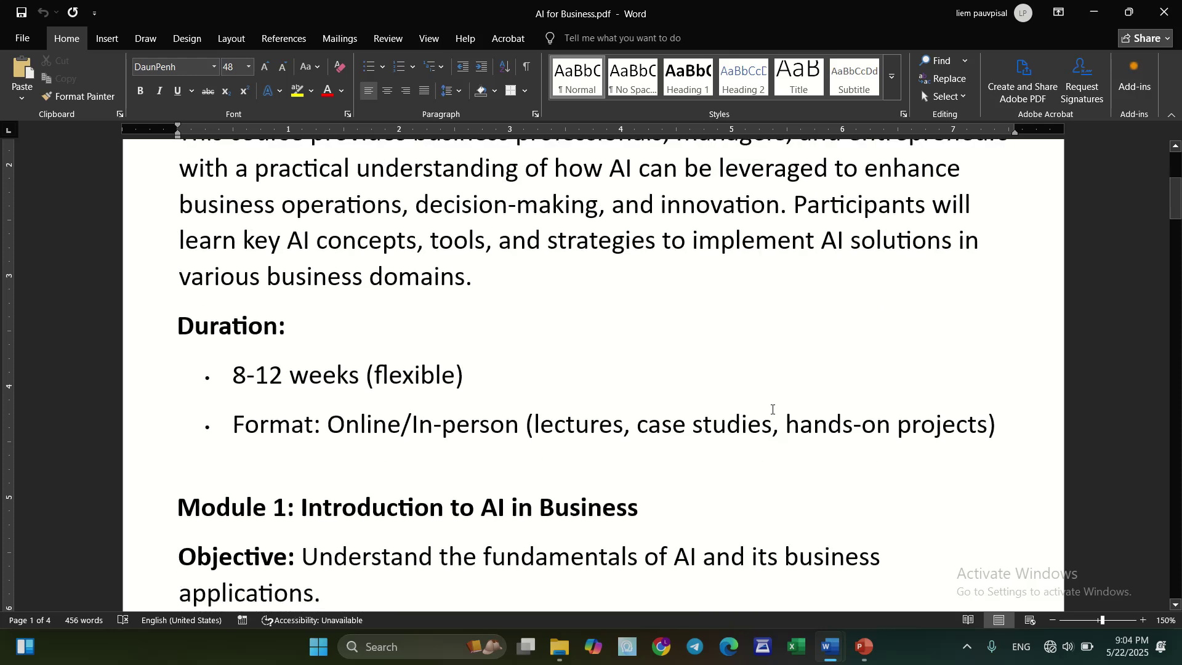
pyautogui.scroll(5, 773, 409)
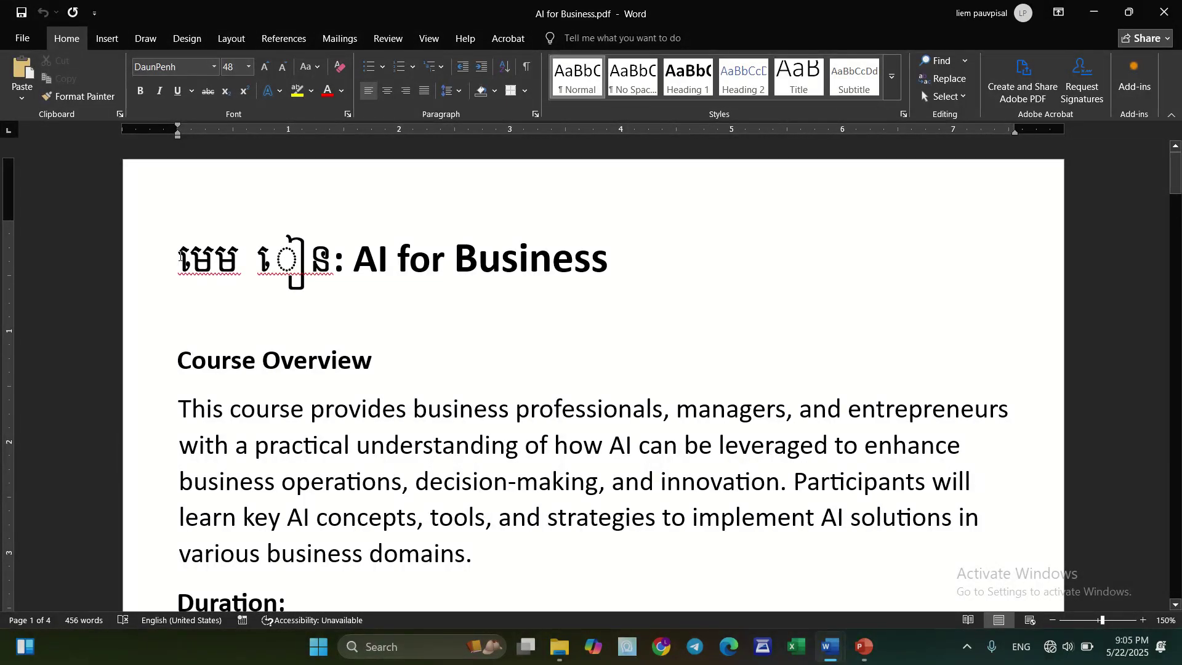
pyautogui.hotkey('ctrl', 'a')
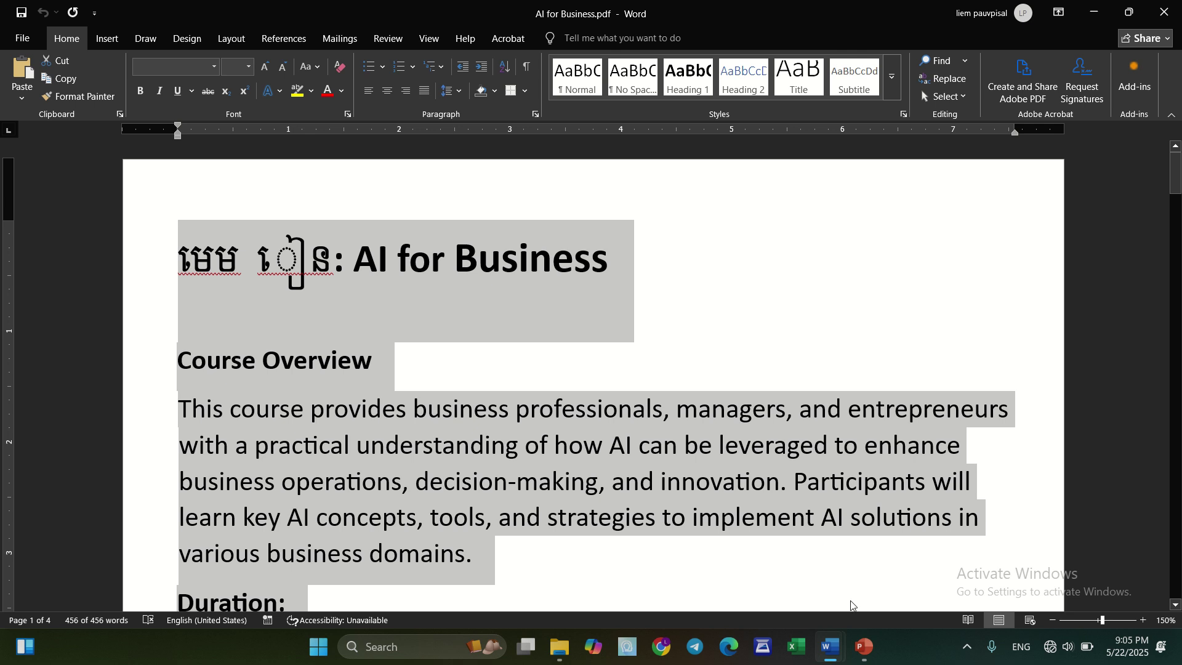
pyautogui.click(830, 646)
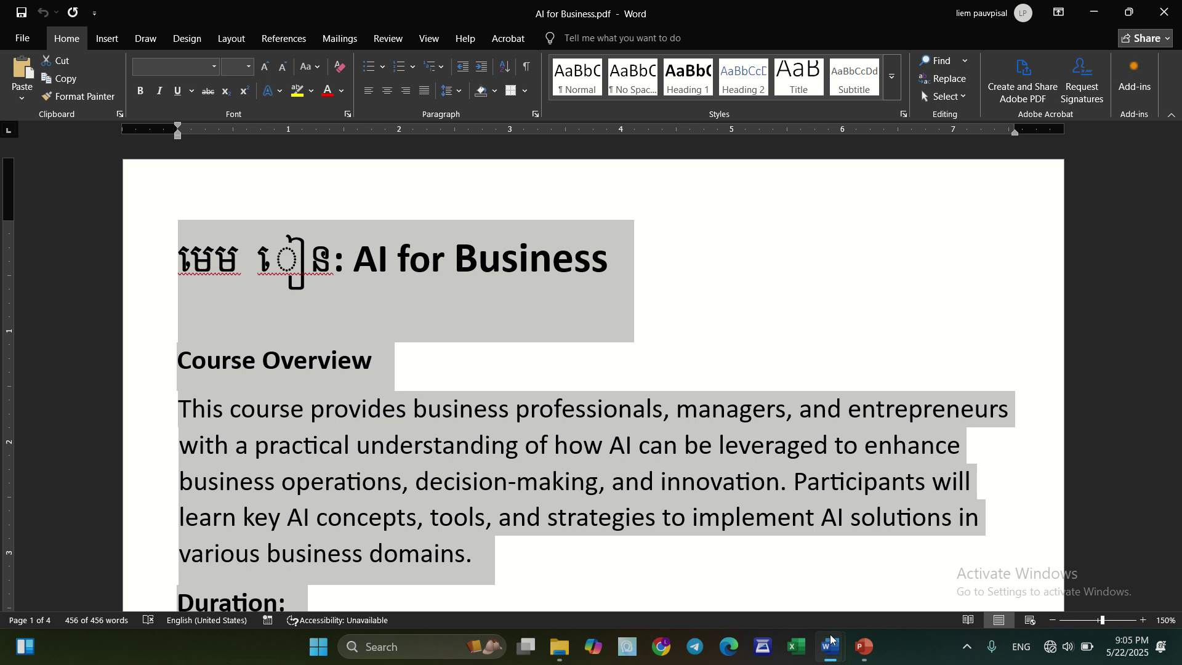
pyautogui.moveTo(832, 631)
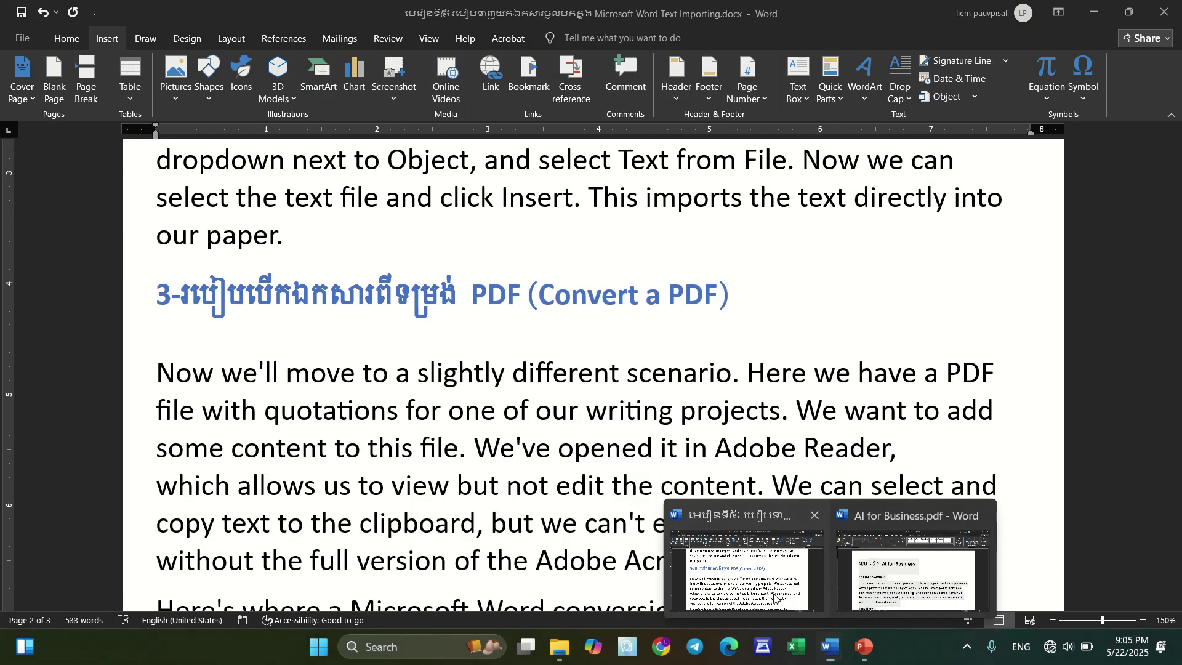
pyautogui.click(748, 567)
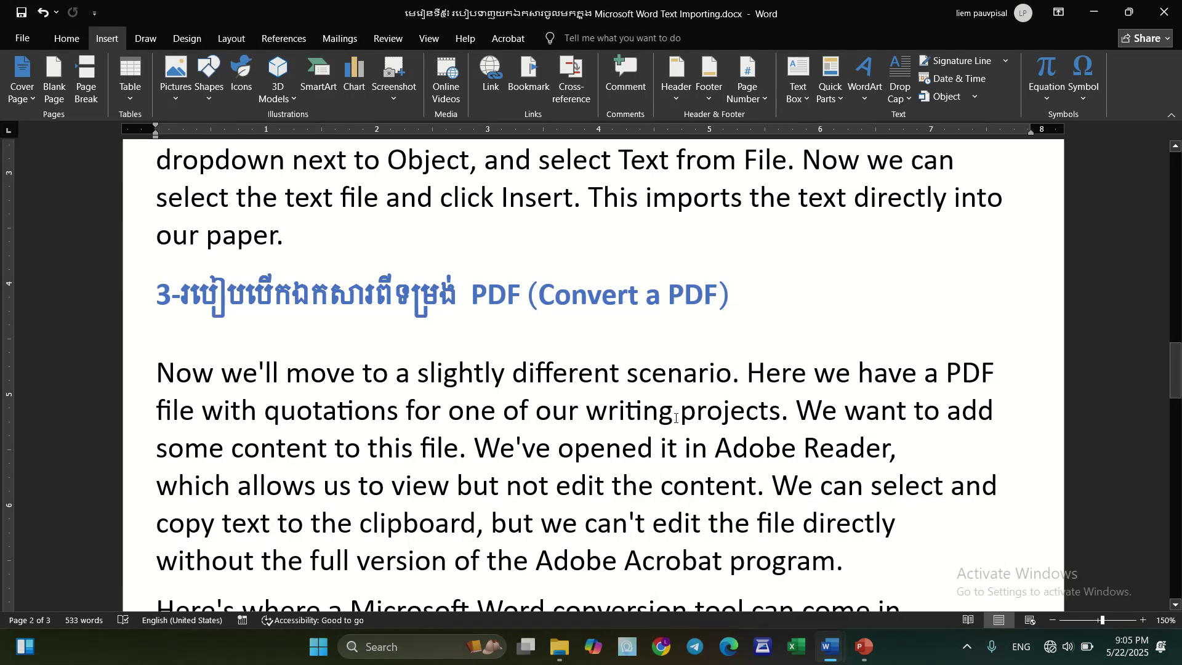
# Step: Paste the copied PDF text on a new line below the heading "PDF (Convert a PDF)" and review it up to its title
pyautogui.press('Return')
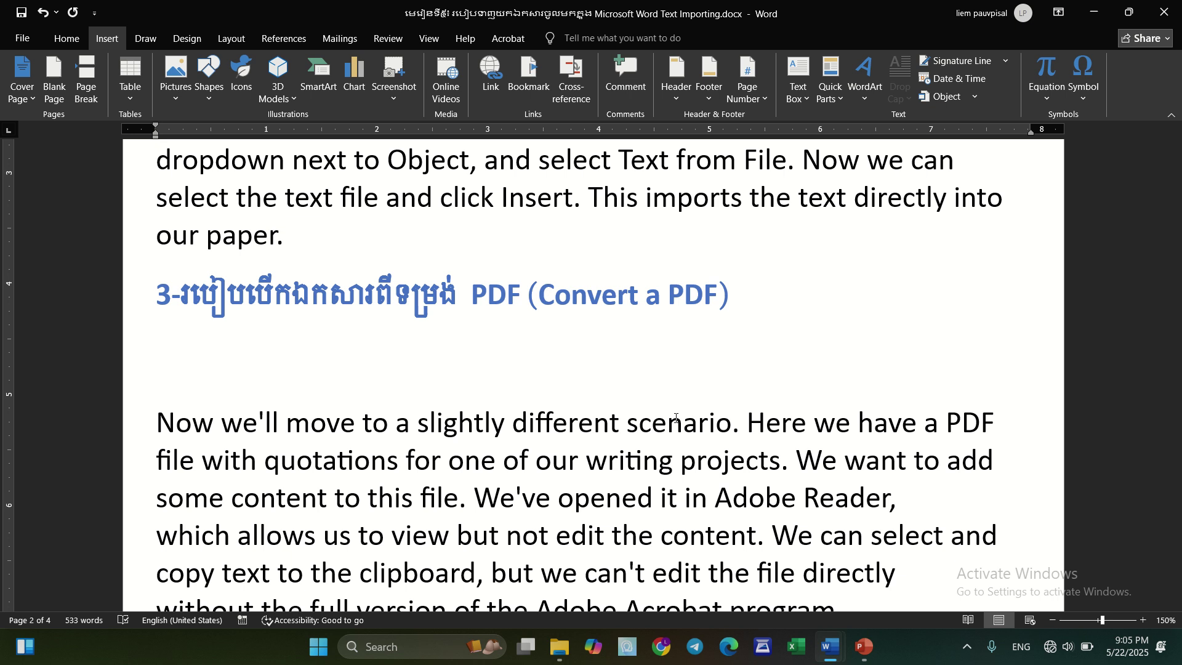
pyautogui.hotkey('ctrl', 'v')
pyautogui.scroll(10, 667, 406)
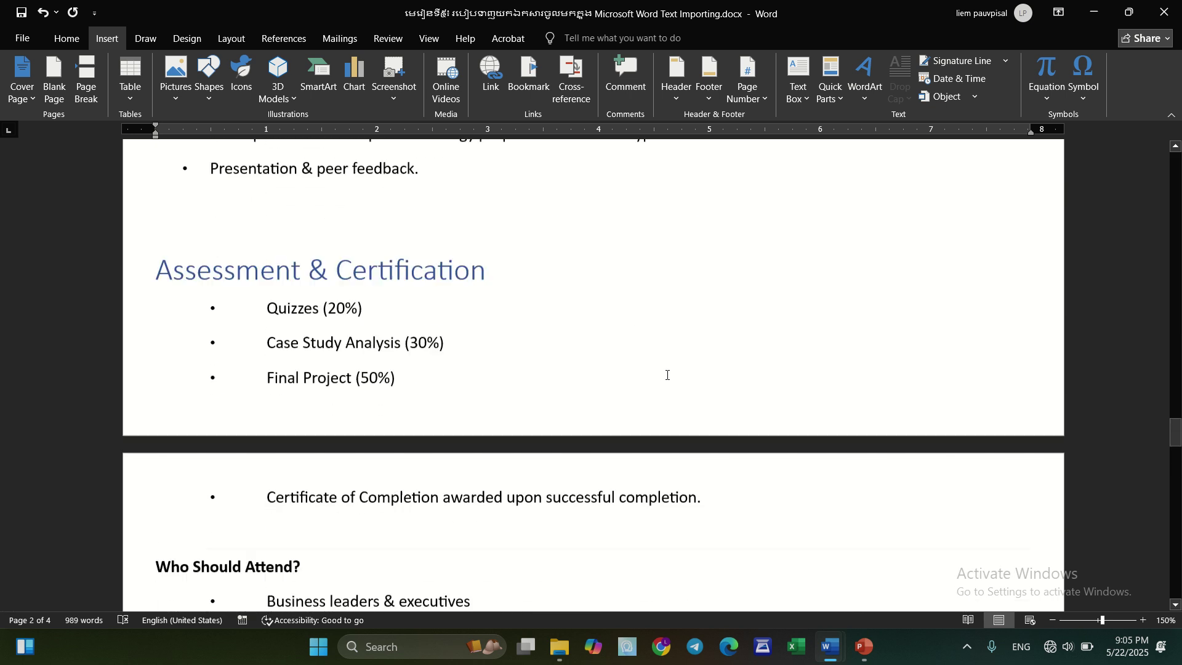
pyautogui.moveTo(1175, 431); pyautogui.dragTo(1168, 264)
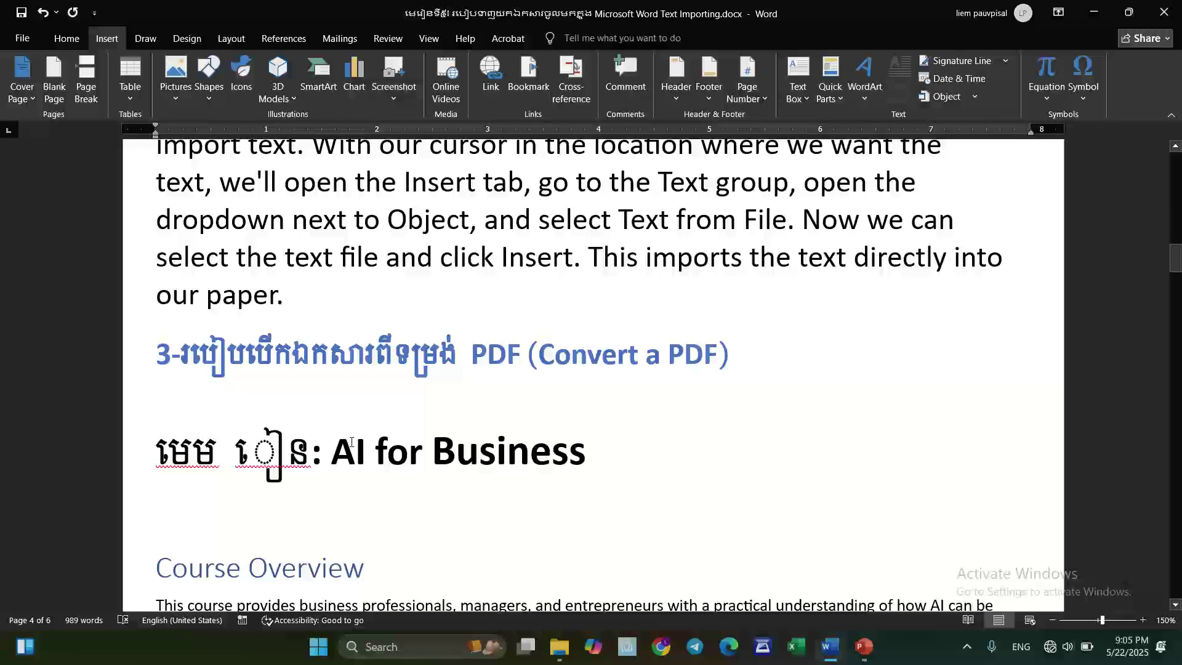
# Step: View the file formats available for saving the converted AI for Business.pdf under another type, and cancel without saving
pyautogui.moveTo(832, 640)
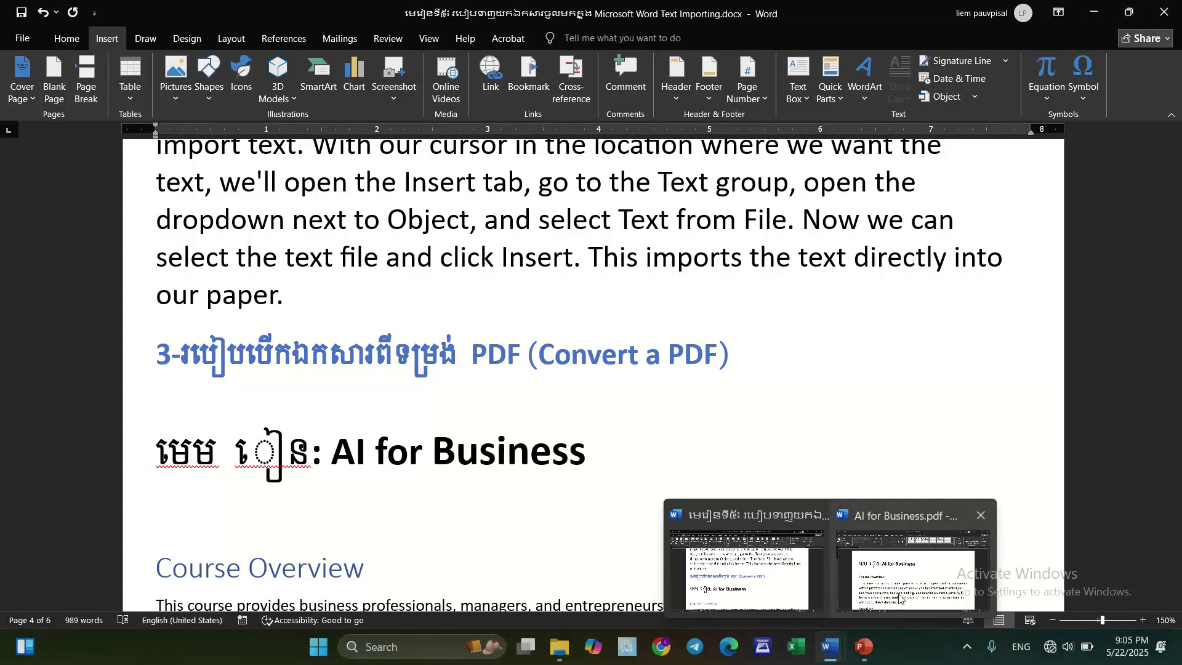
pyautogui.click(906, 592)
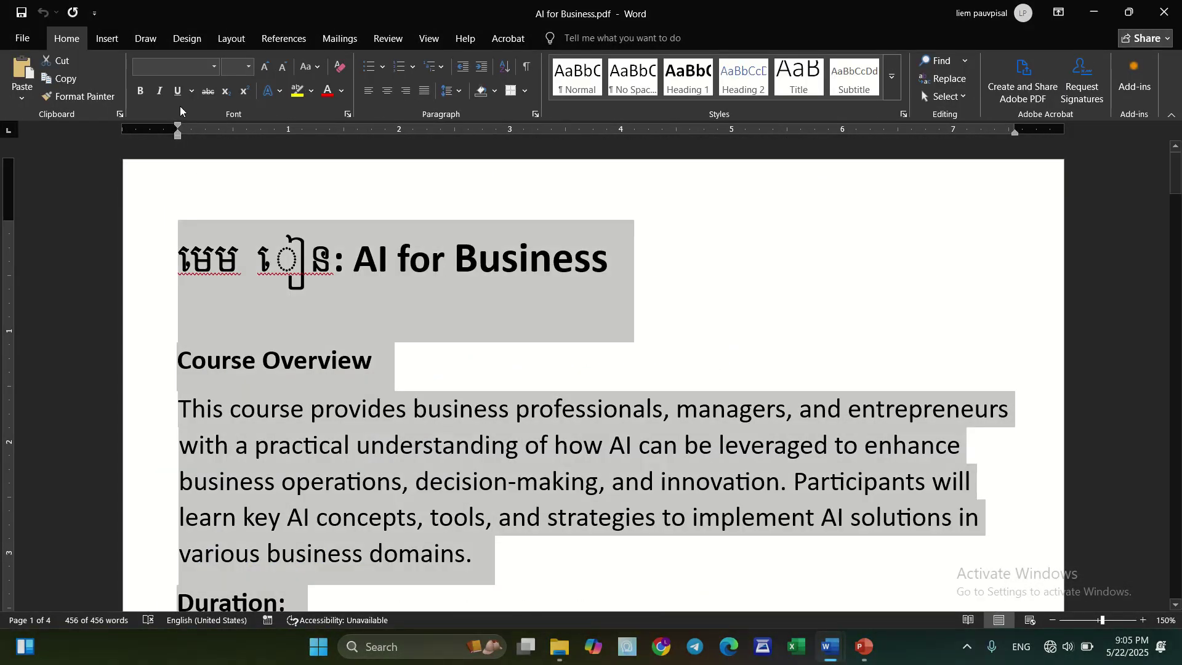
pyautogui.click(17, 41)
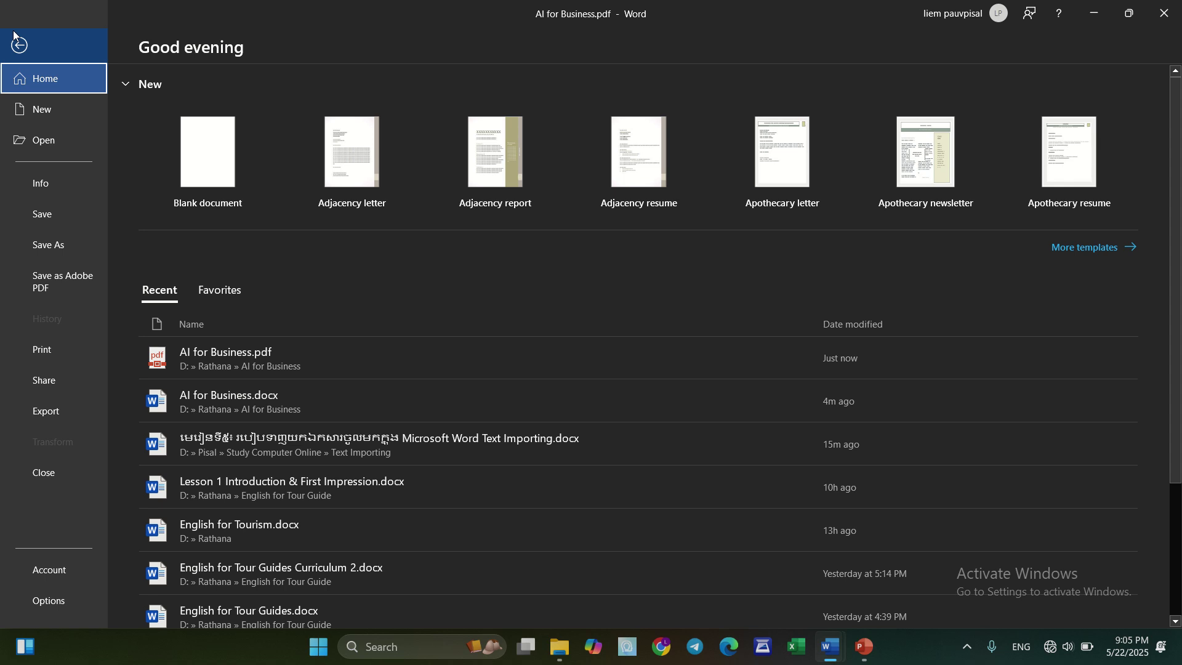
pyautogui.click(57, 247)
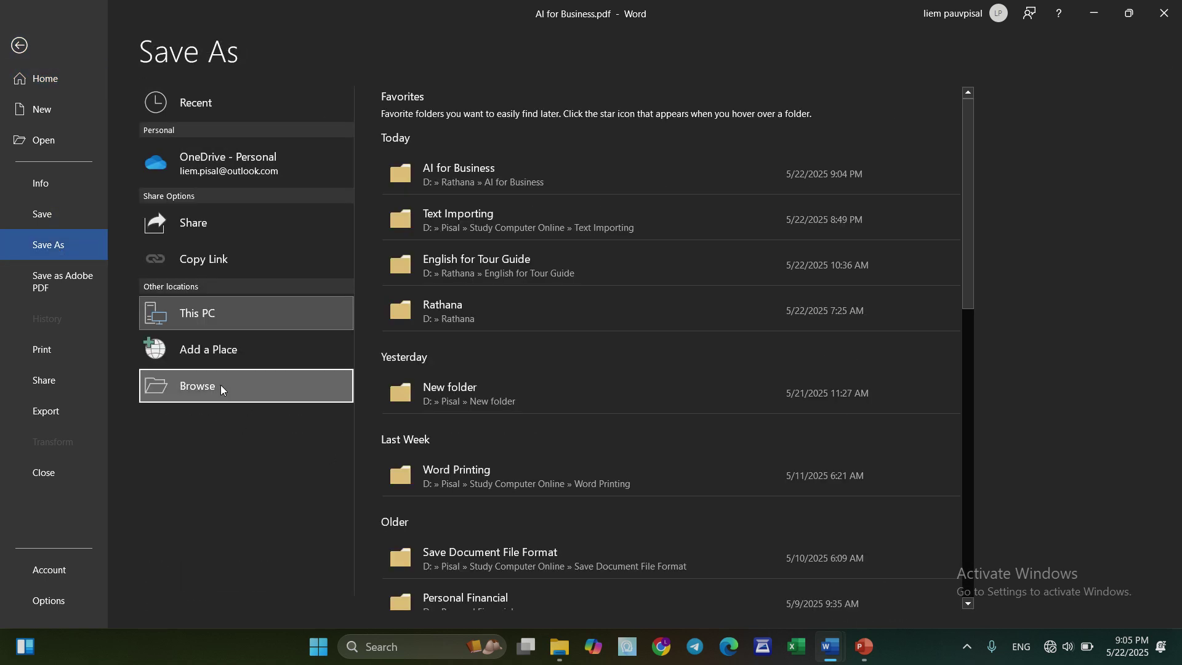
pyautogui.click(220, 385)
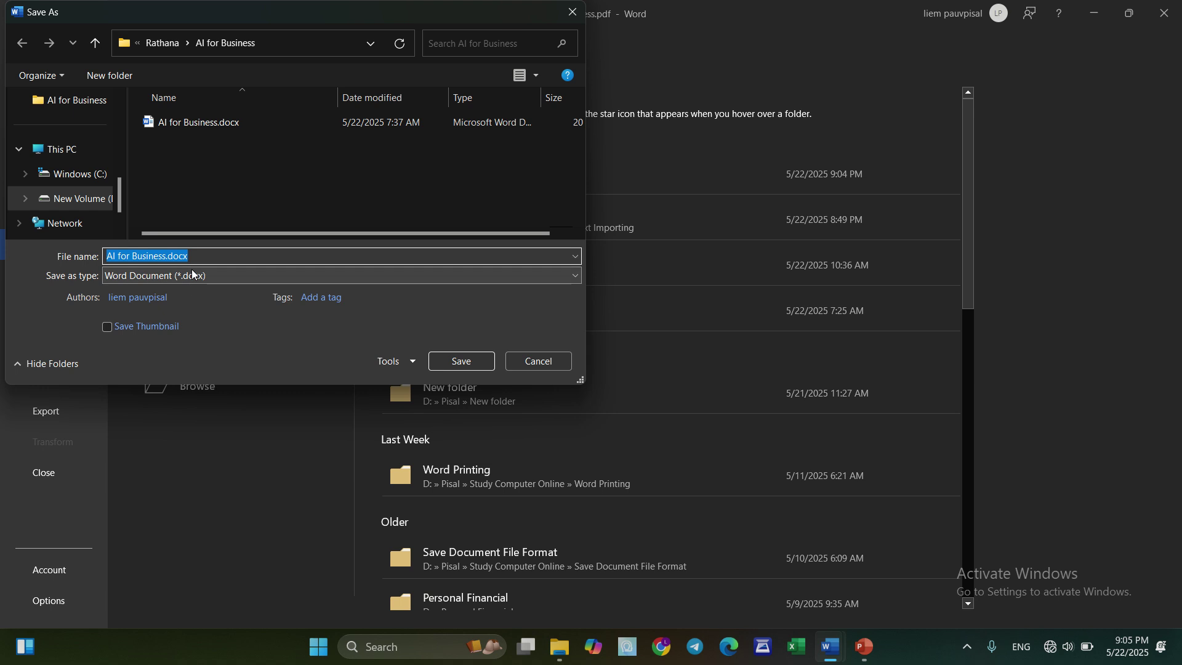
pyautogui.click(577, 276)
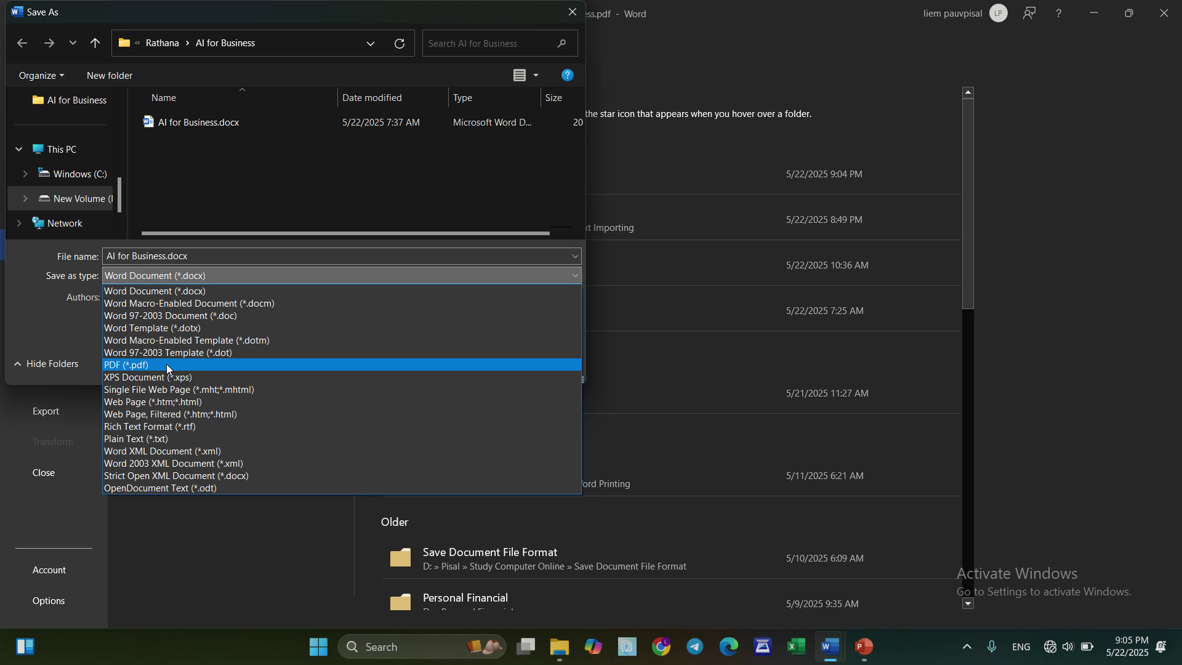
pyautogui.click(574, 12)
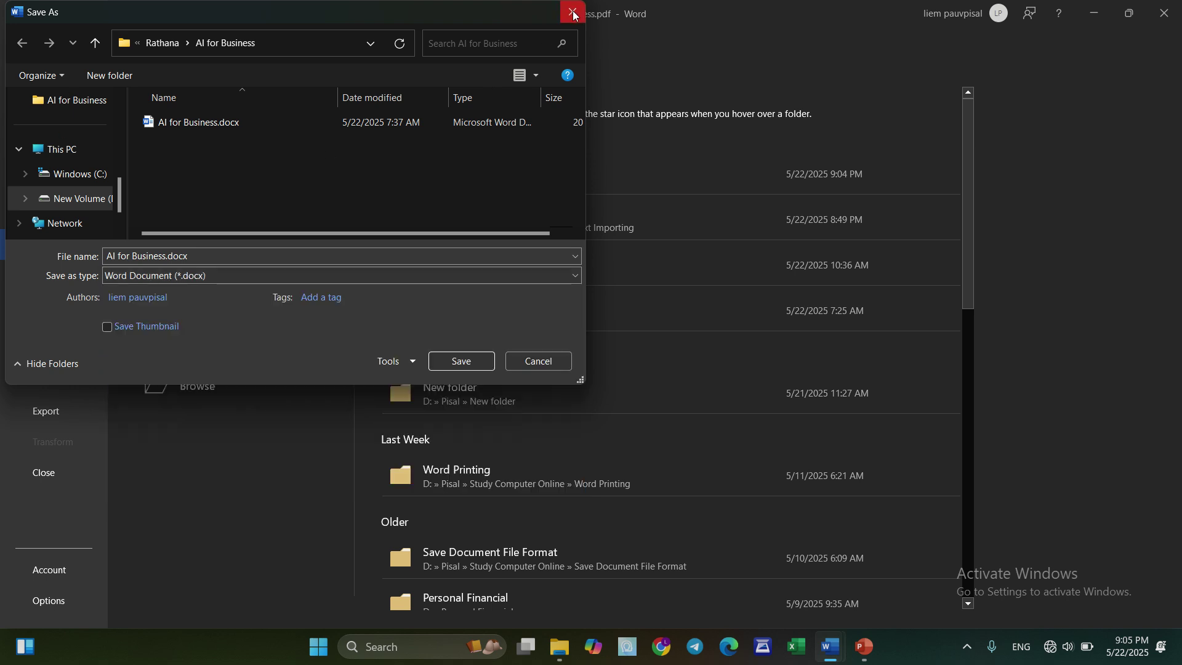
pyautogui.click(543, 361)
pyautogui.click(20, 45)
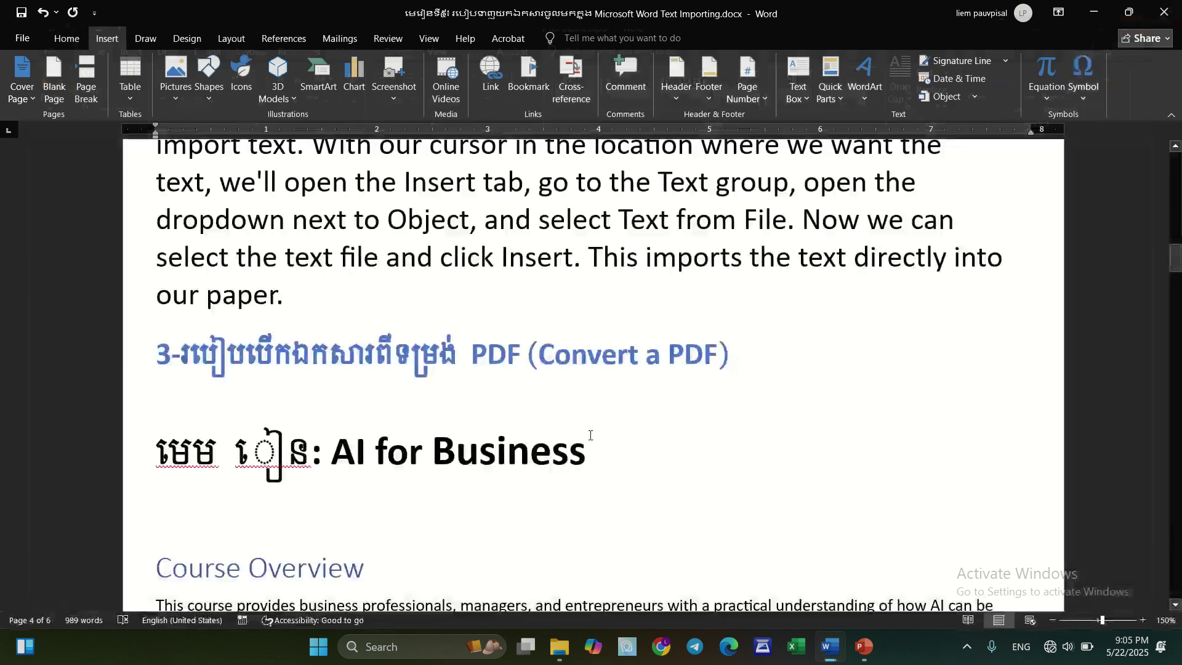
# Step: Undo the paste in the Microsoft Word Text Importing document and remove the blank line below the heading "PDF (Convert a PDF)"
pyautogui.hotkey('ctrl', 'z')
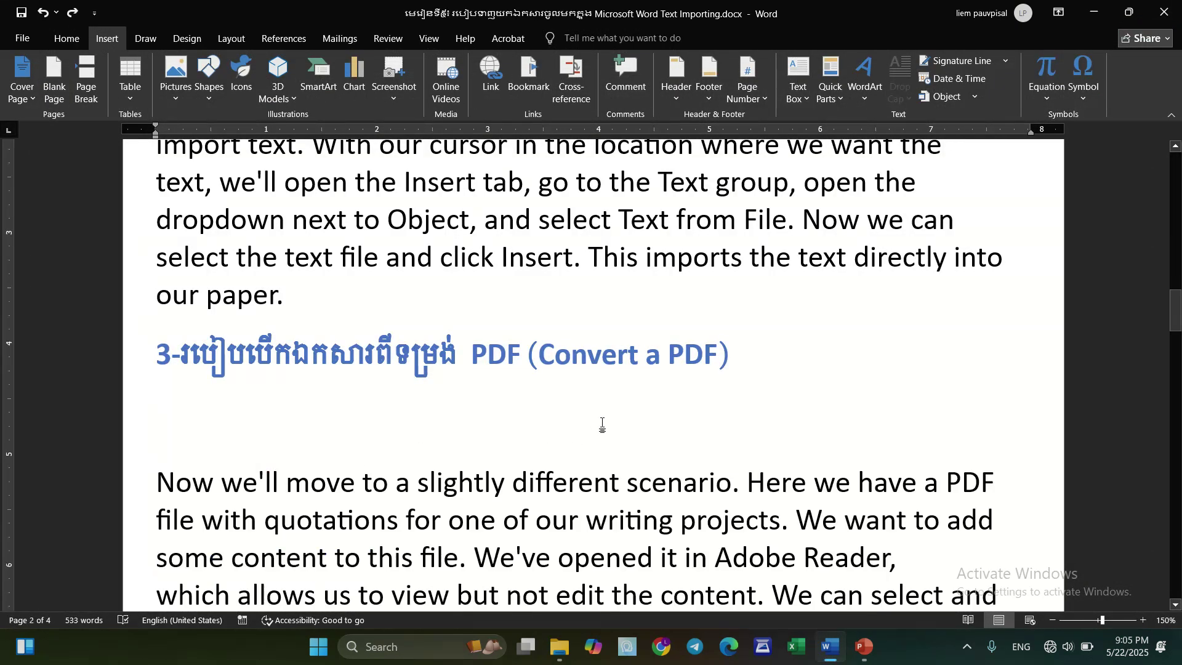
pyautogui.scroll(3, 601, 425)
pyautogui.scroll(-9, 609, 418)
pyautogui.scroll(-10, 620, 411)
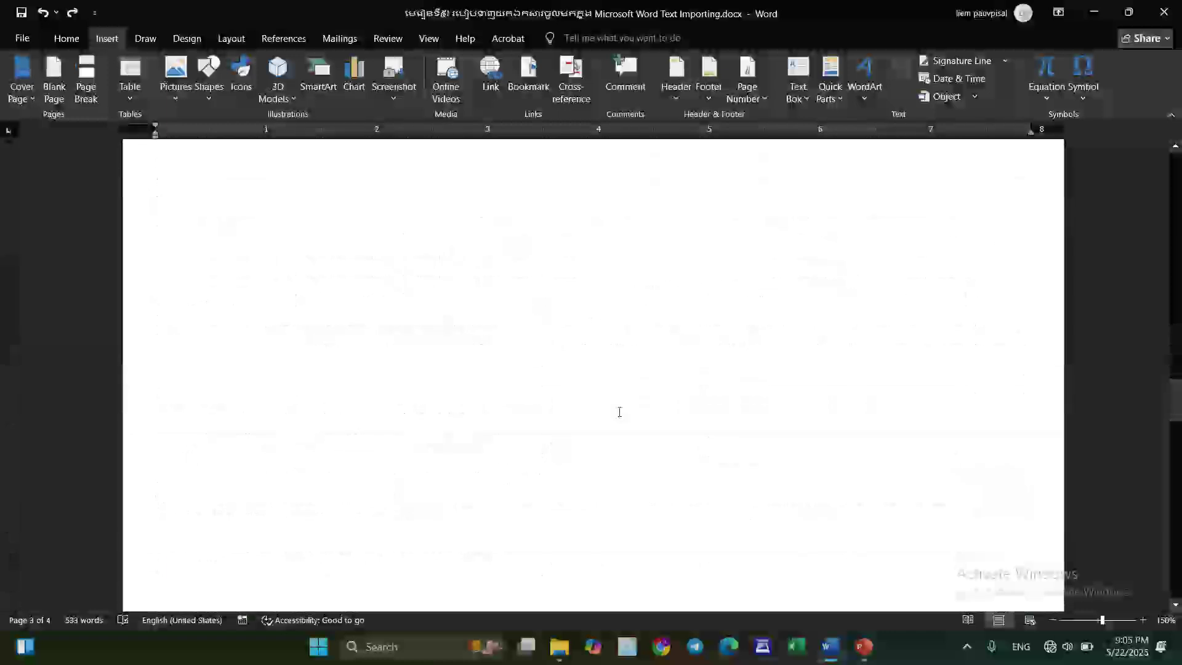
pyautogui.scroll(6, 620, 411)
pyautogui.scroll(7, 622, 410)
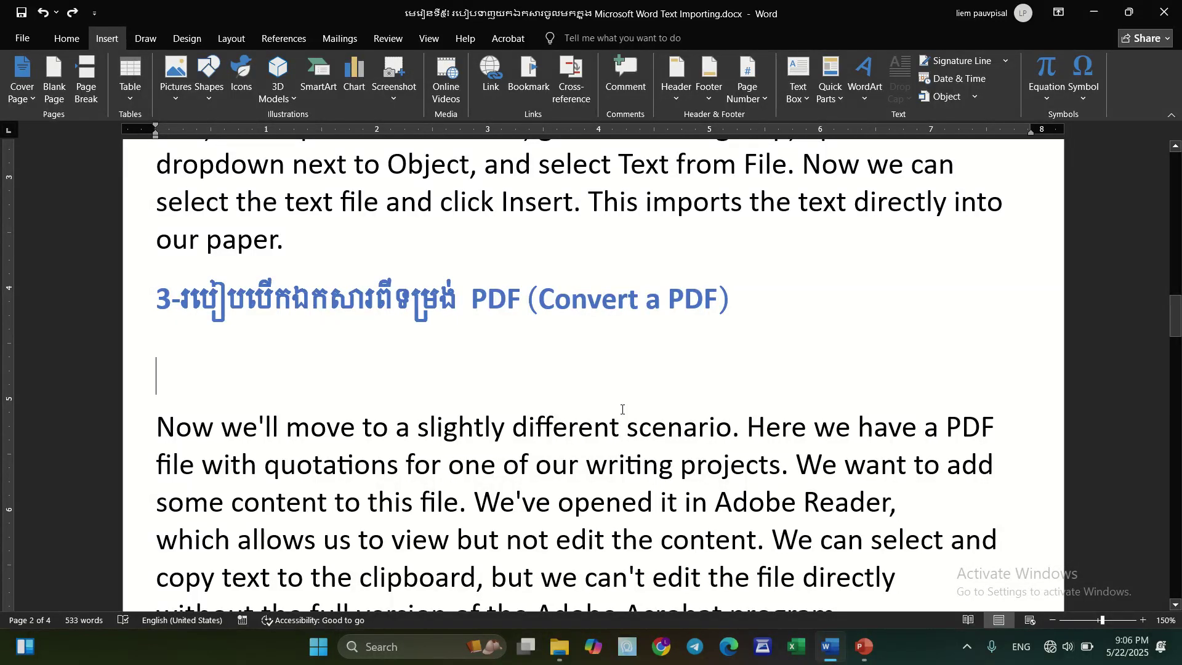
pyautogui.press('BackSpace')
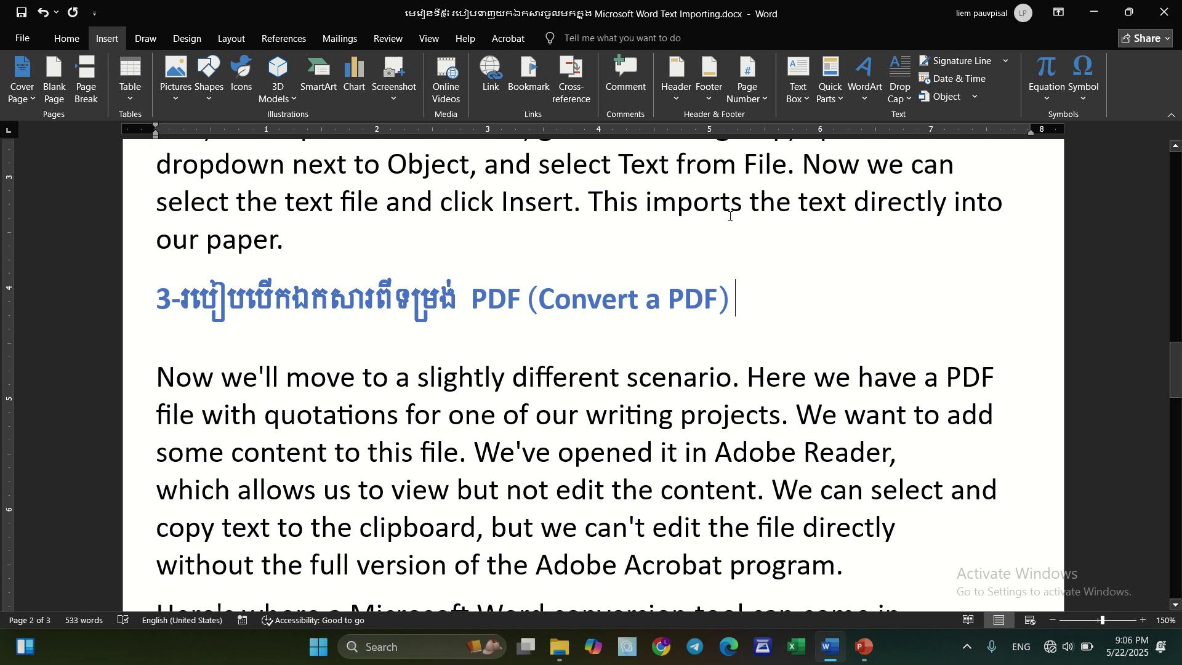
pyautogui.moveTo(664, 5)
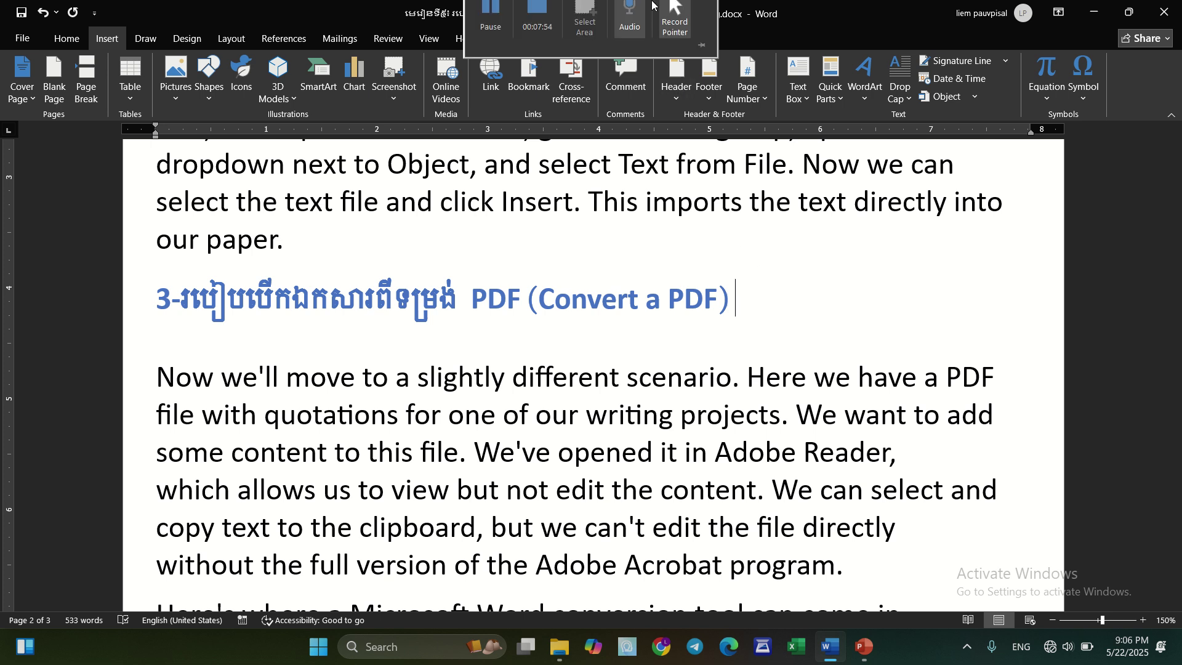